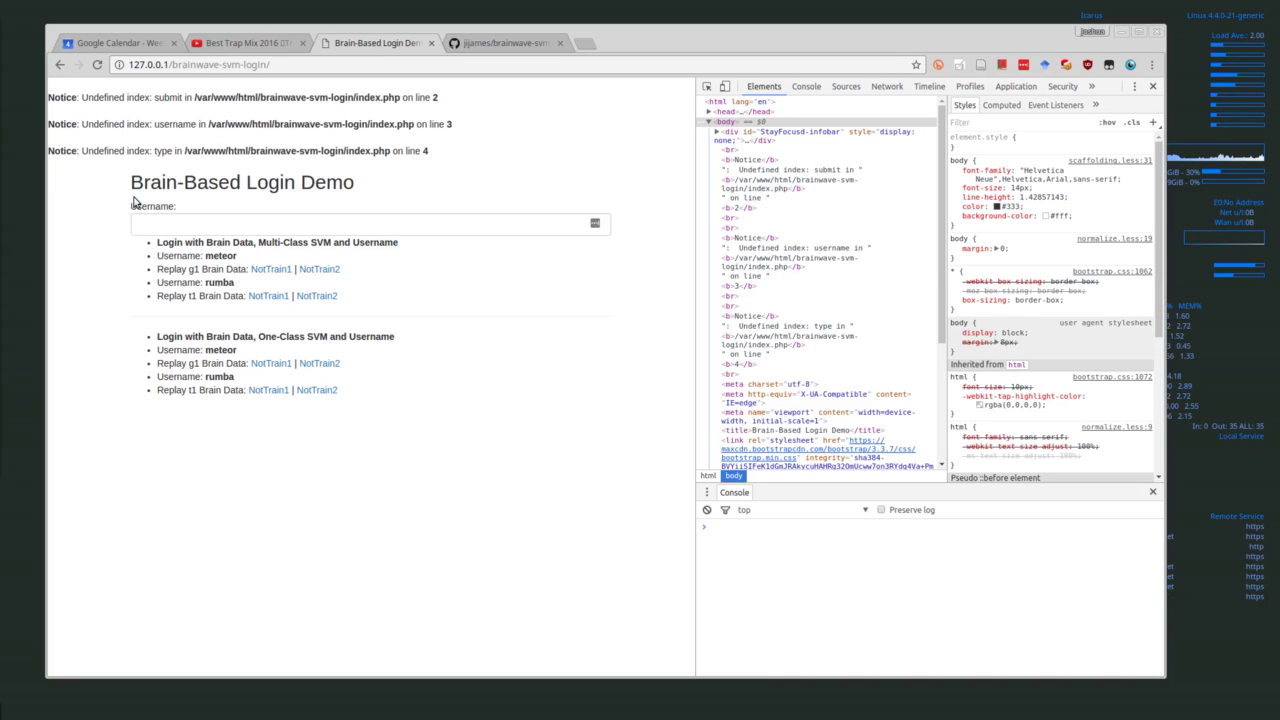
Highlight the Brain-Based Login Demo heading, then the whole login demo content.
drag(131, 183, 367, 185)
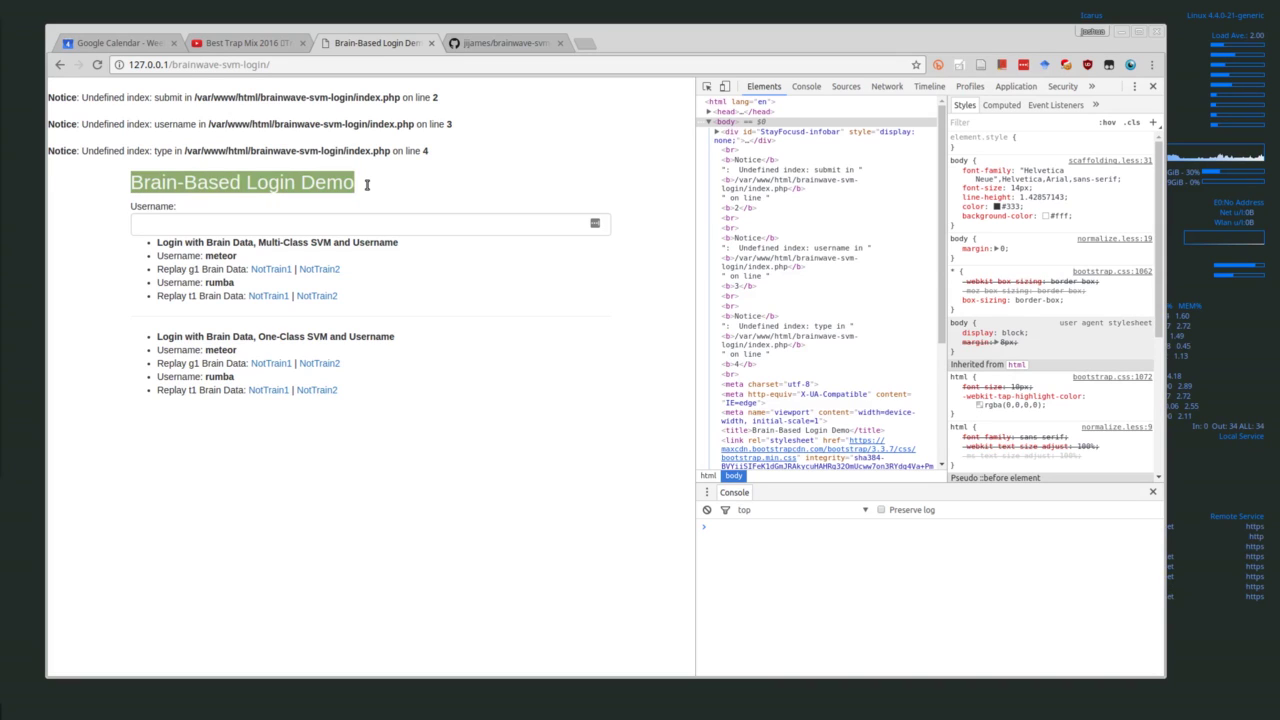
click(367, 185)
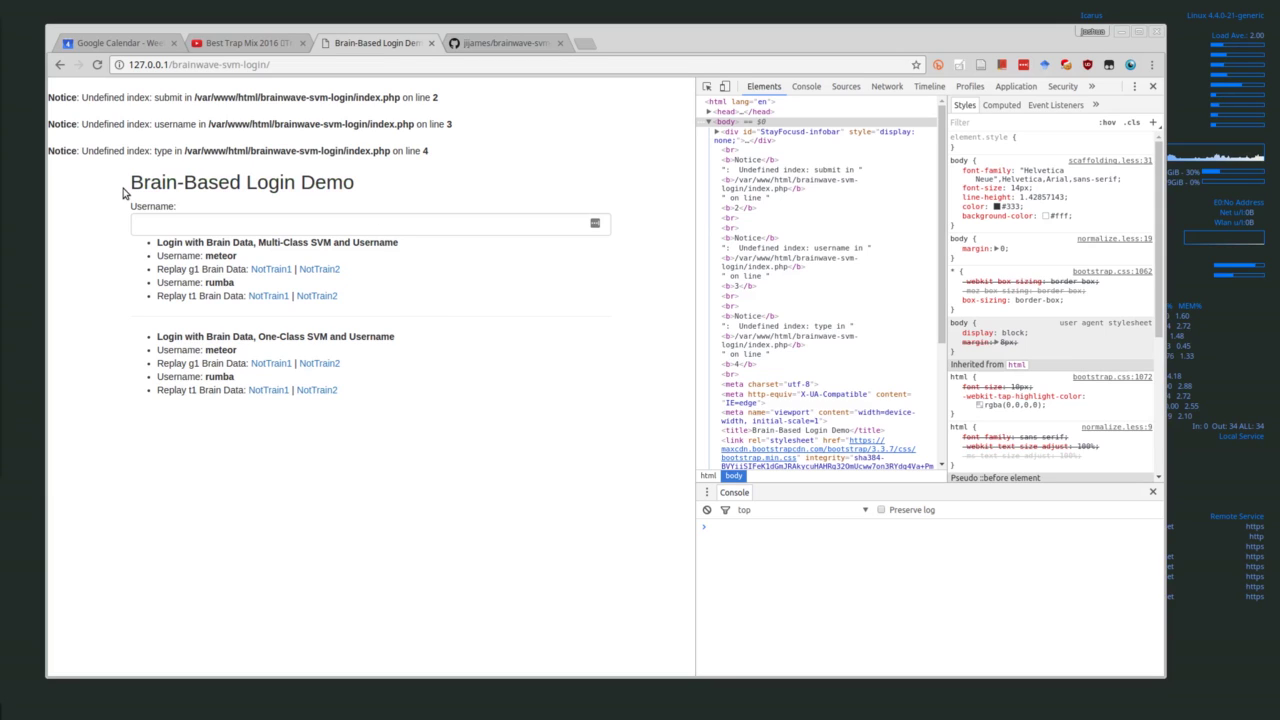
drag(124, 186, 325, 410)
click(355, 442)
Highlight the Multi-Class and One-Class SVM login headings and the first login list.
click(146, 226)
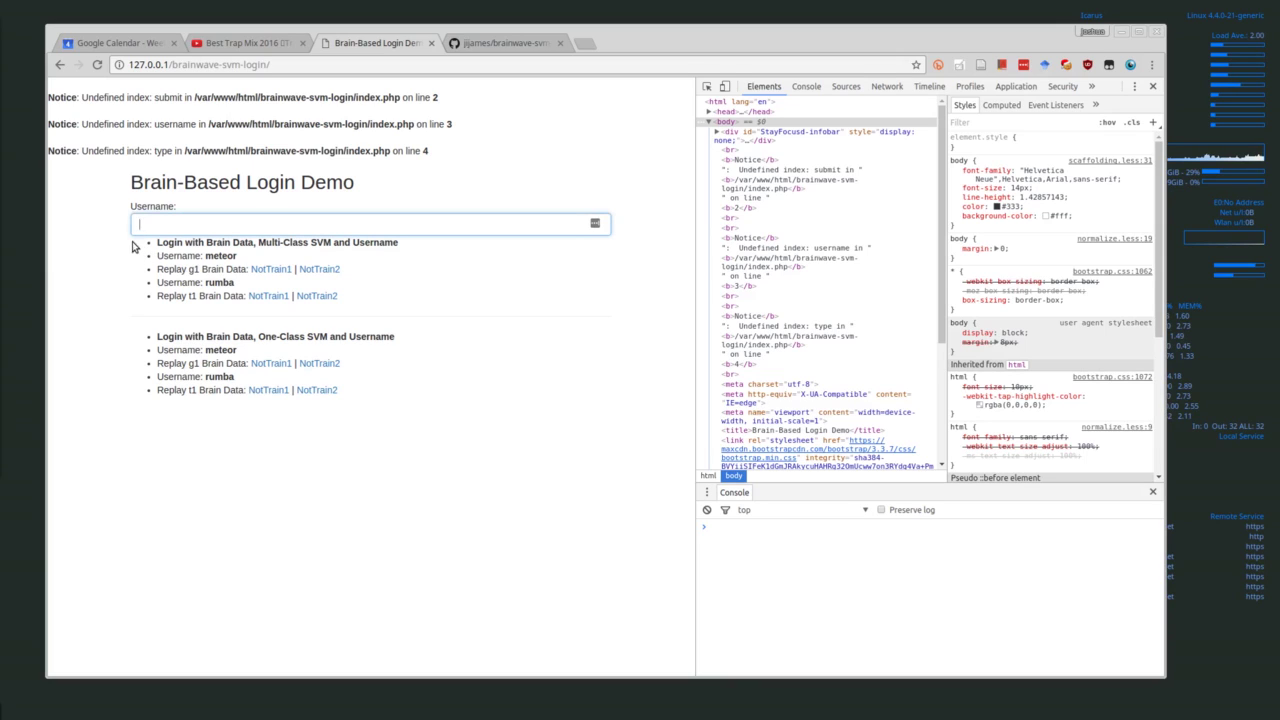
click(181, 242)
drag(181, 242, 402, 243)
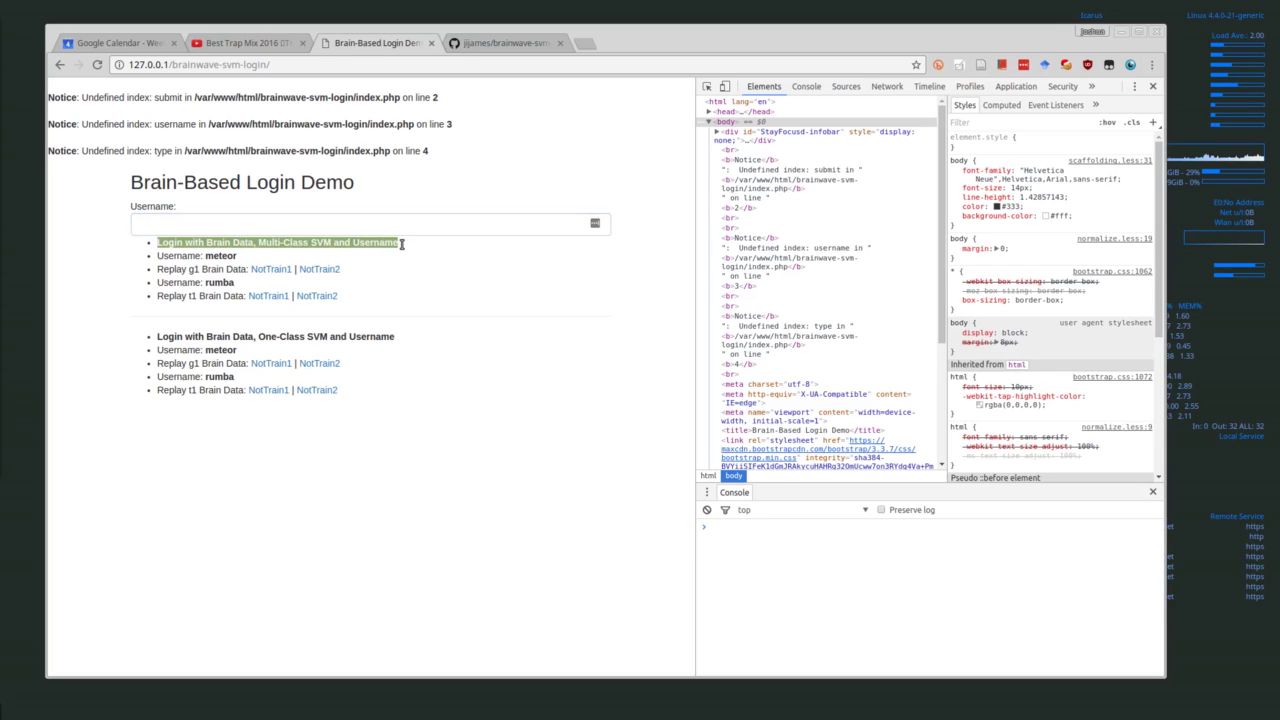
click(162, 227)
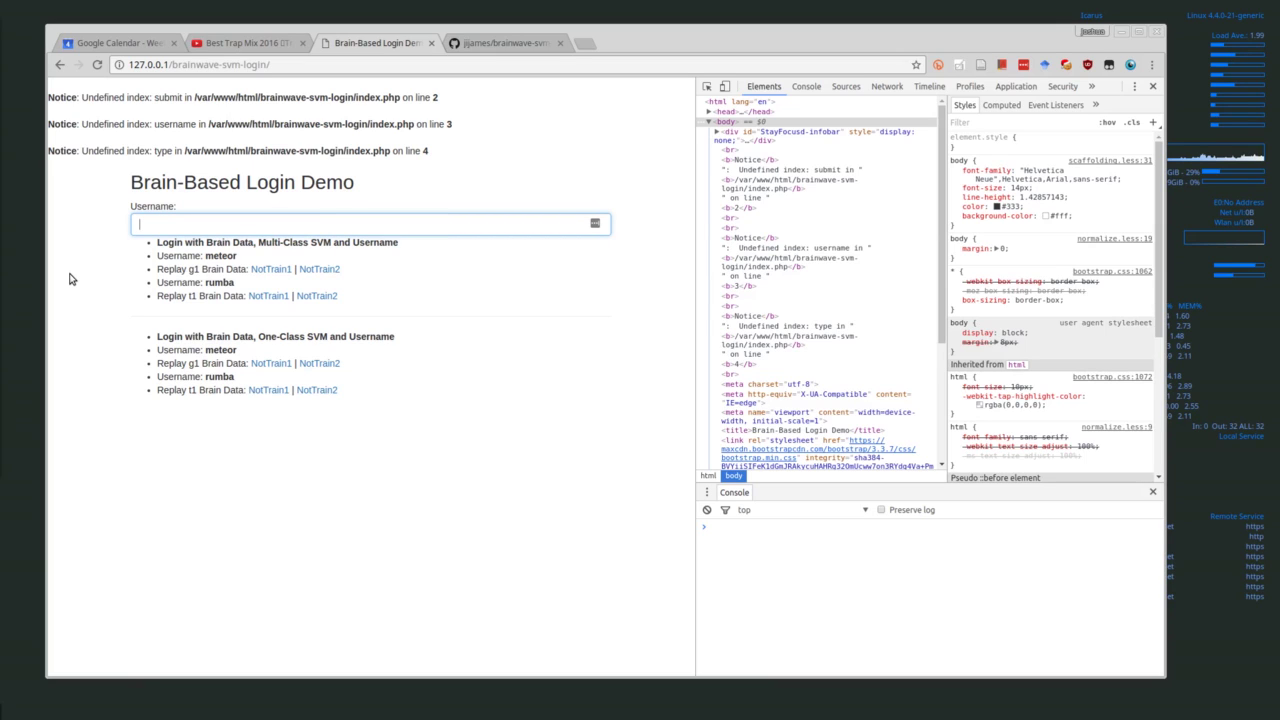
drag(158, 337, 398, 338)
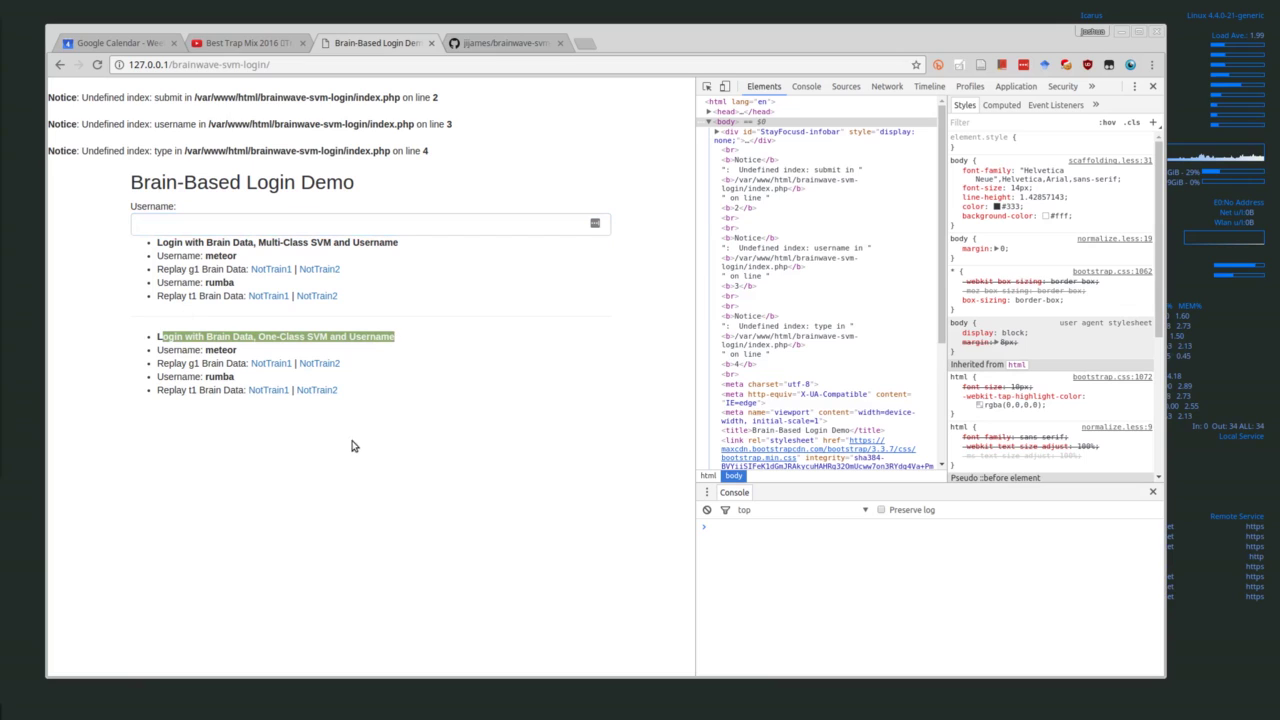
click(90, 357)
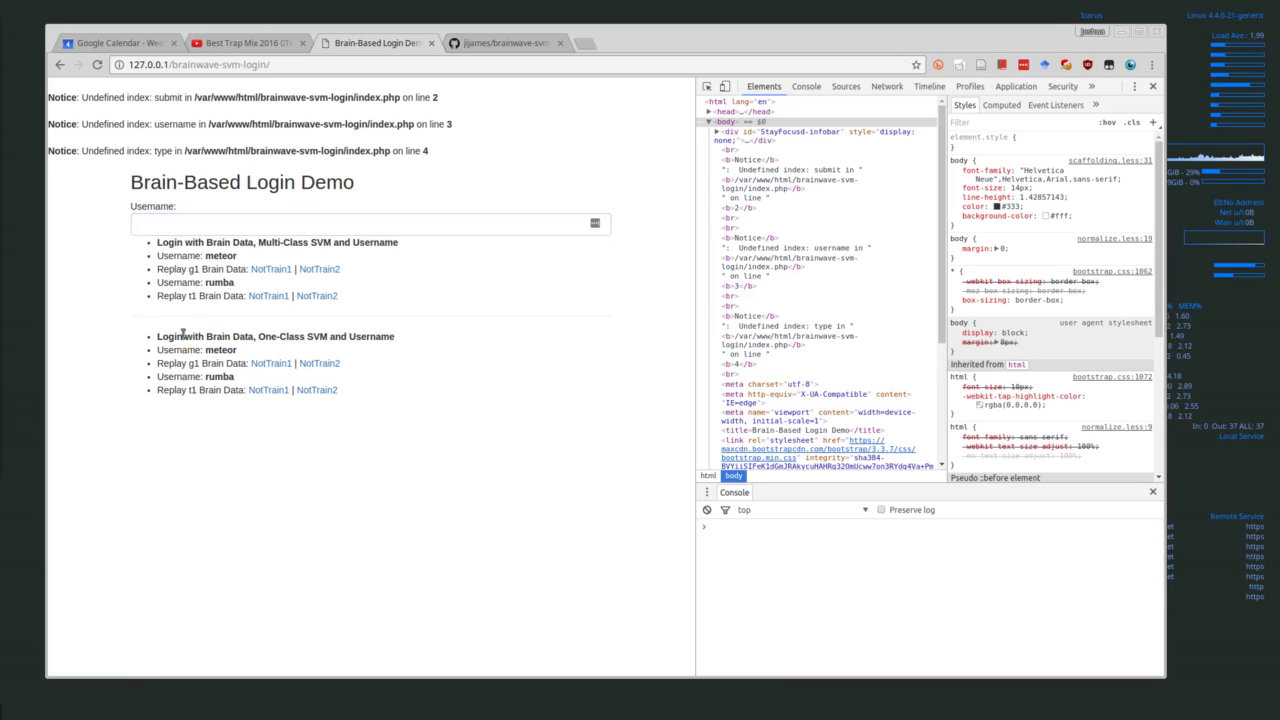
drag(260, 336, 410, 343)
click(293, 330)
triple_click(139, 243)
drag(319, 253, 370, 304)
click(369, 307)
Highlight the One-Class and Multi-Class SVM heading text and the t1 replay label.
drag(167, 337, 169, 246)
drag(262, 243, 372, 243)
click(372, 243)
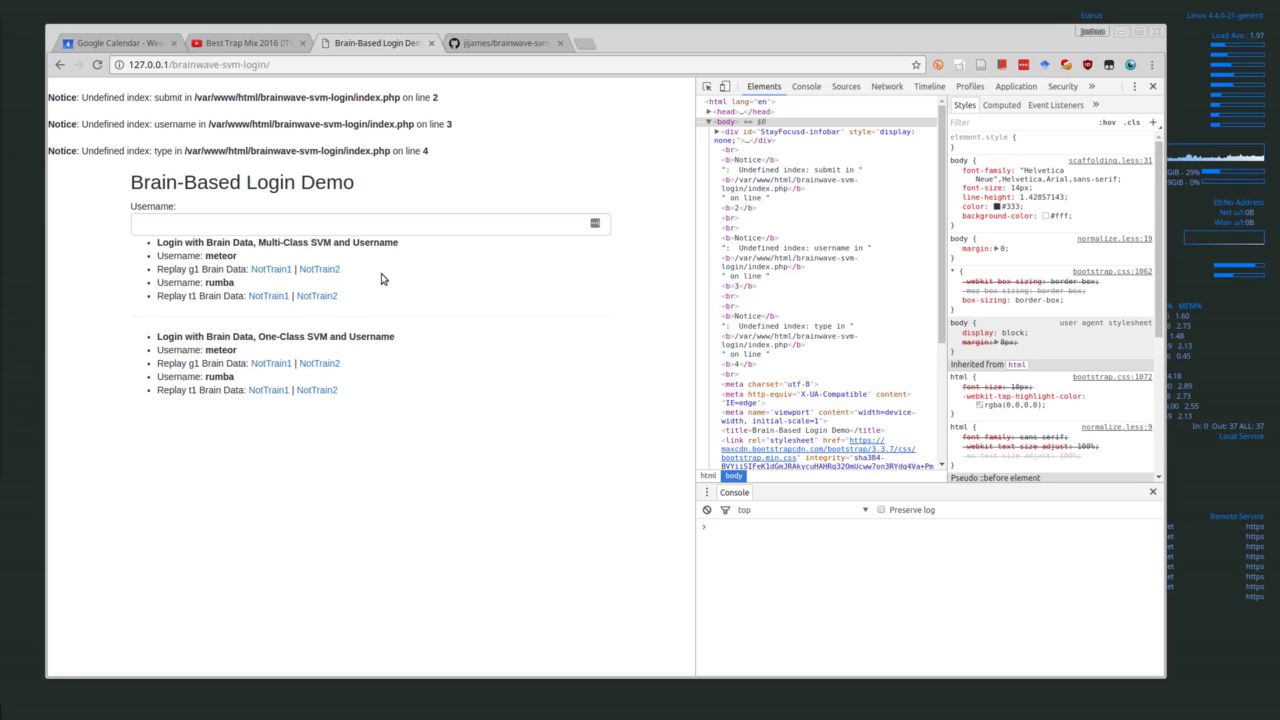
double_click(194, 296)
click(196, 298)
key(alt+Tab)
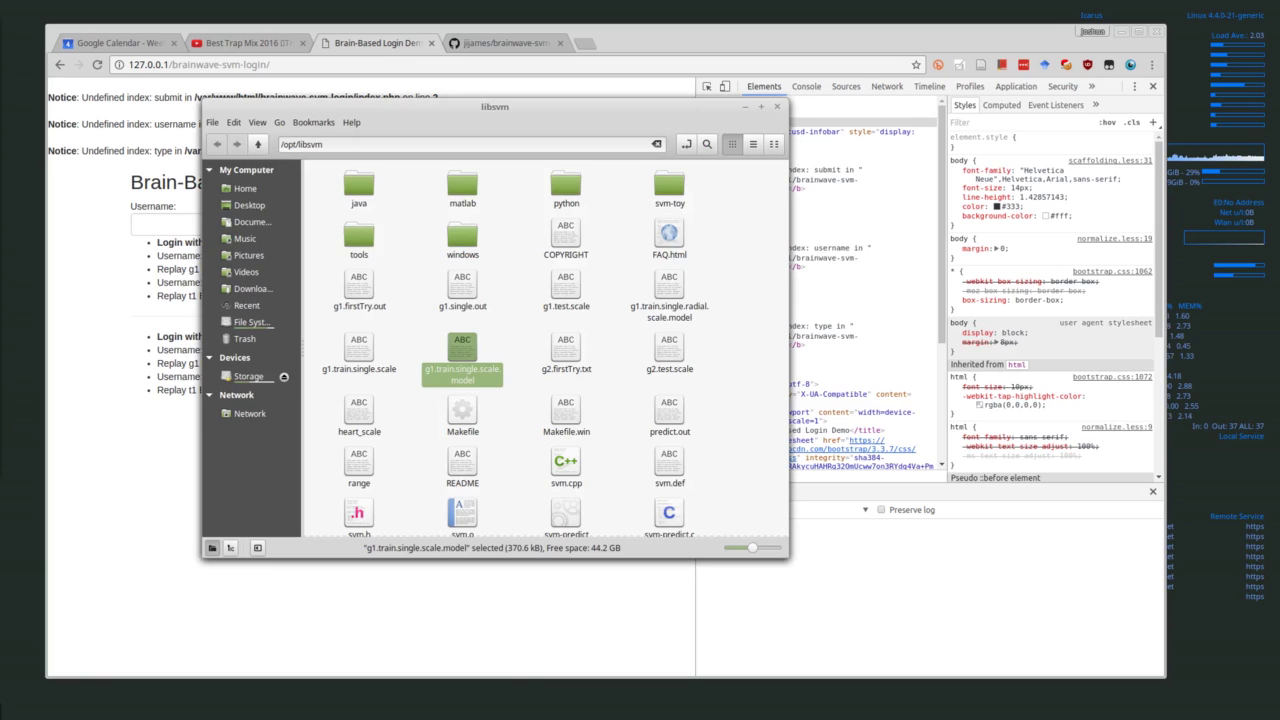
click(462, 288)
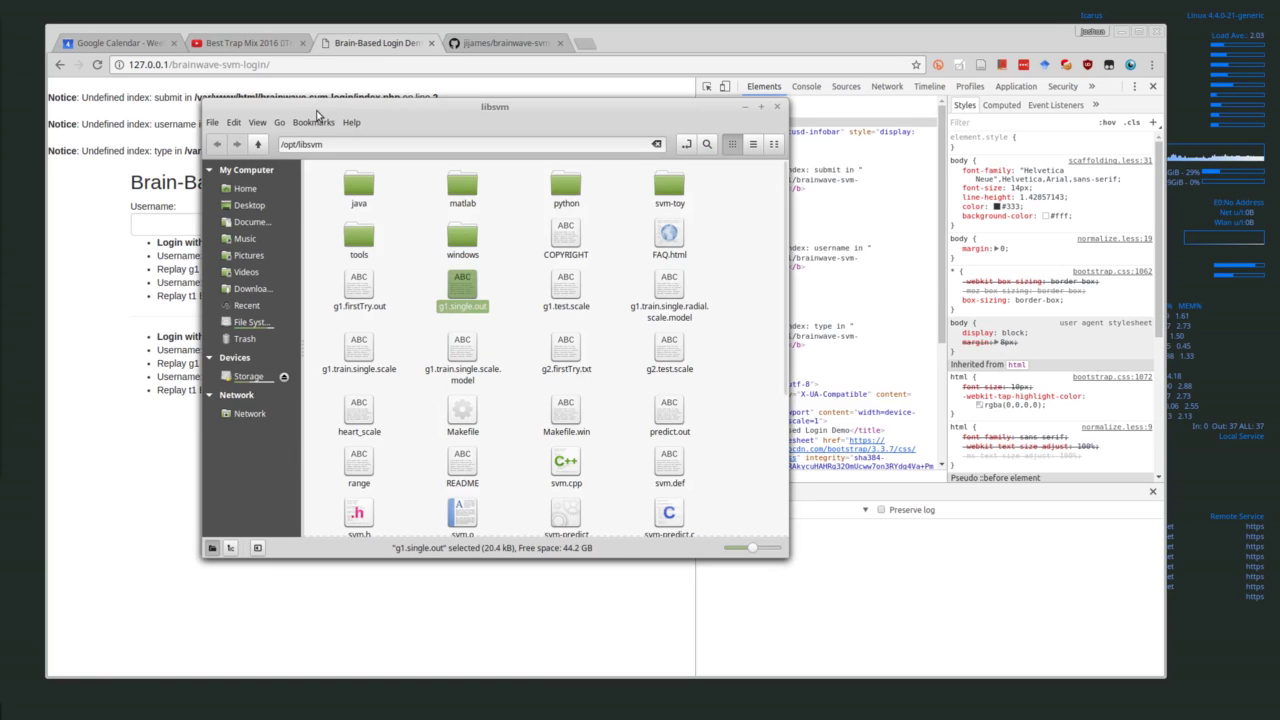
click(390, 318)
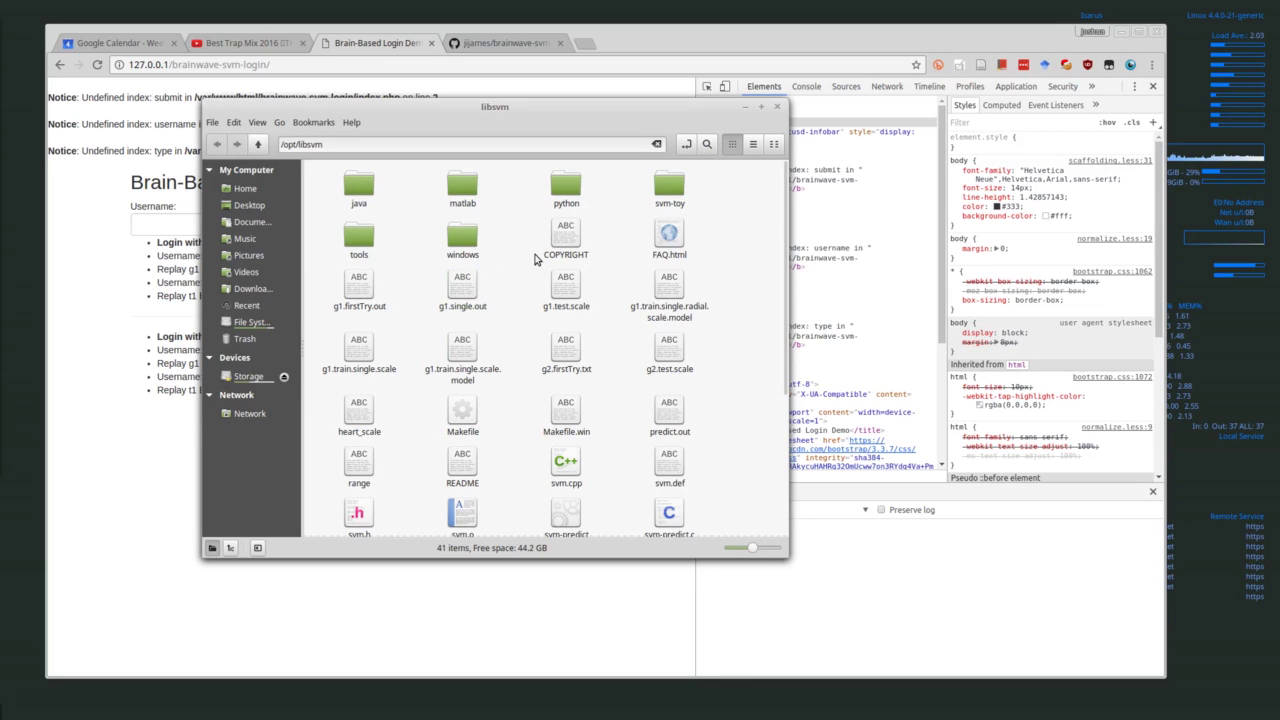
click(552, 298)
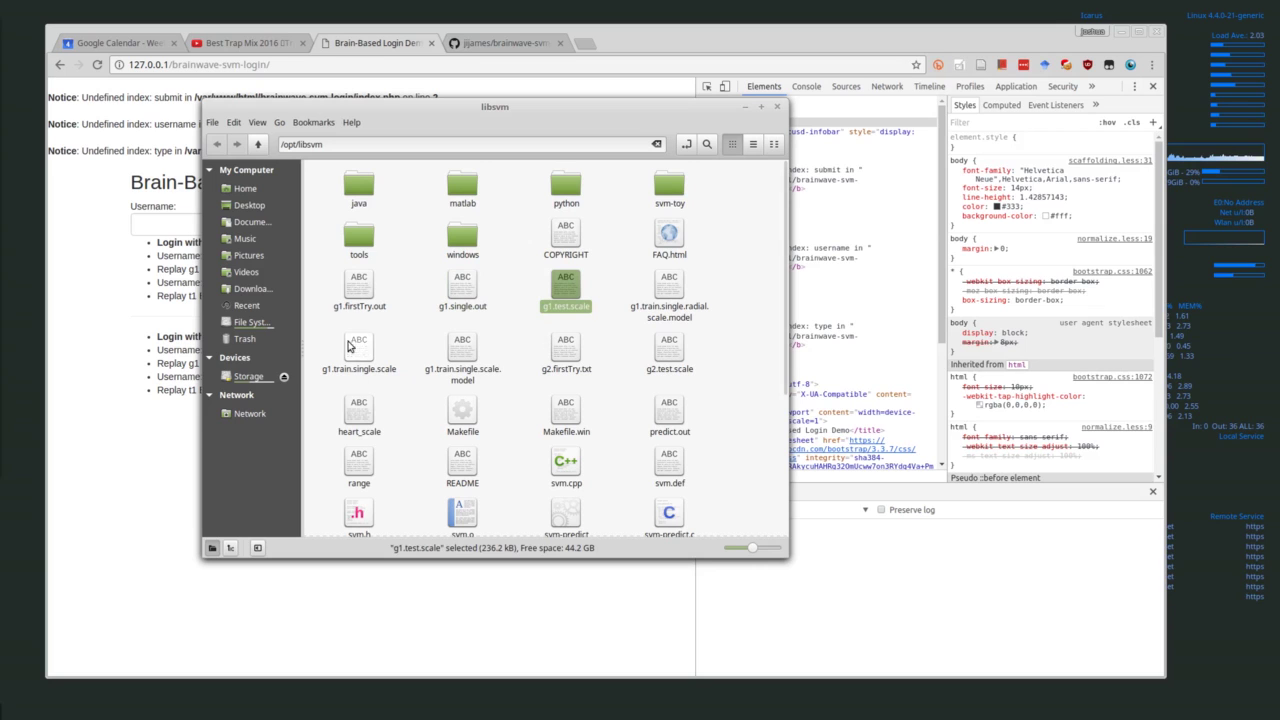
click(510, 316)
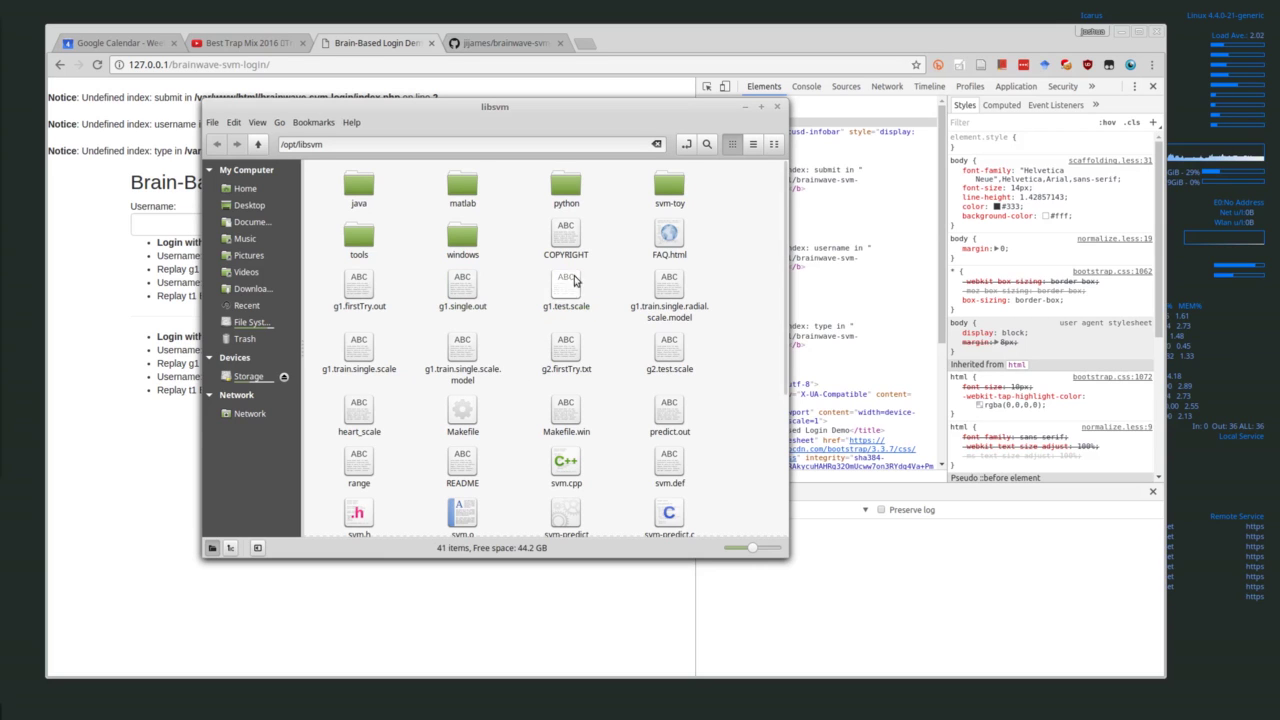
double_click(566, 288)
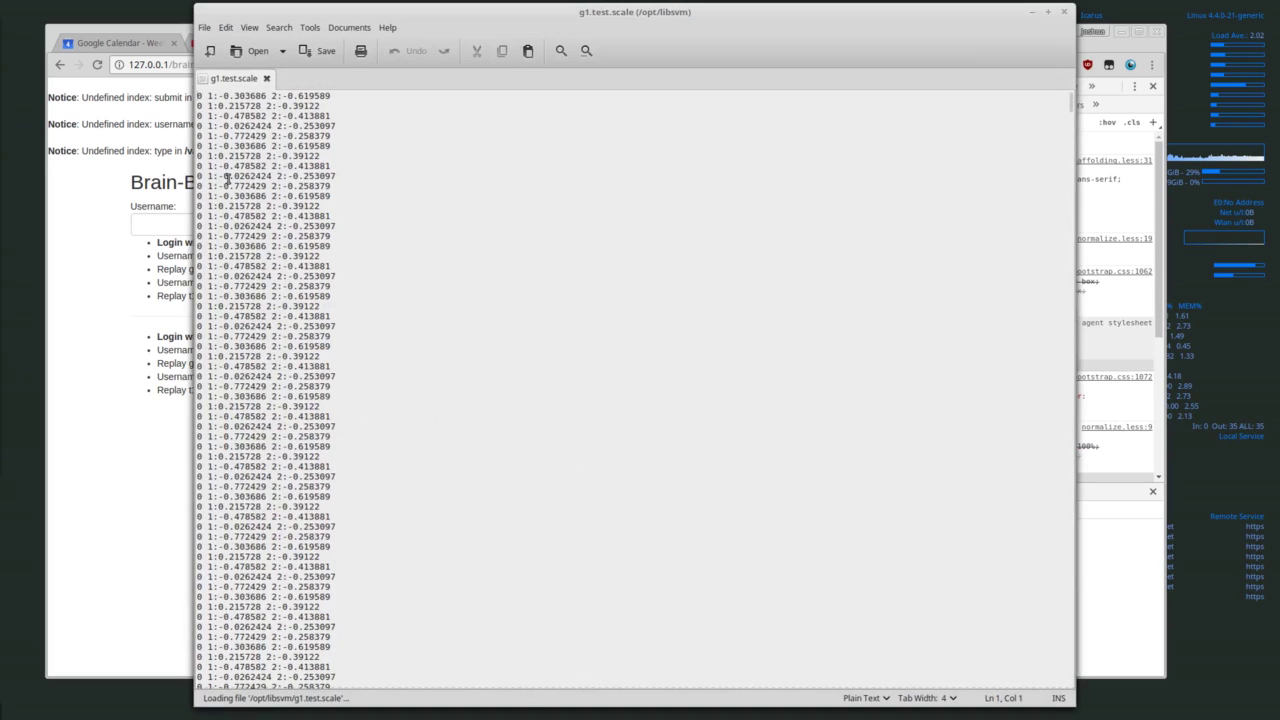
drag(358, 216, 180, 97)
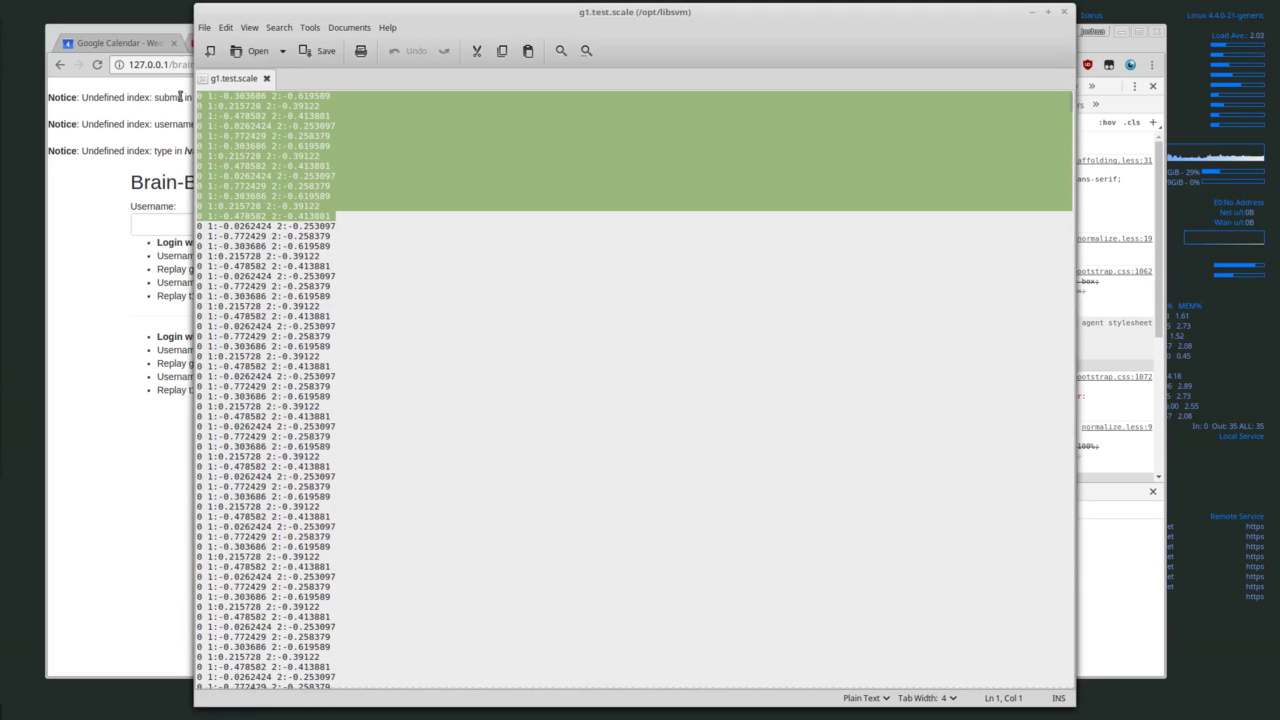
drag(366, 648, 196, 126)
drag(157, 71, 153, 55)
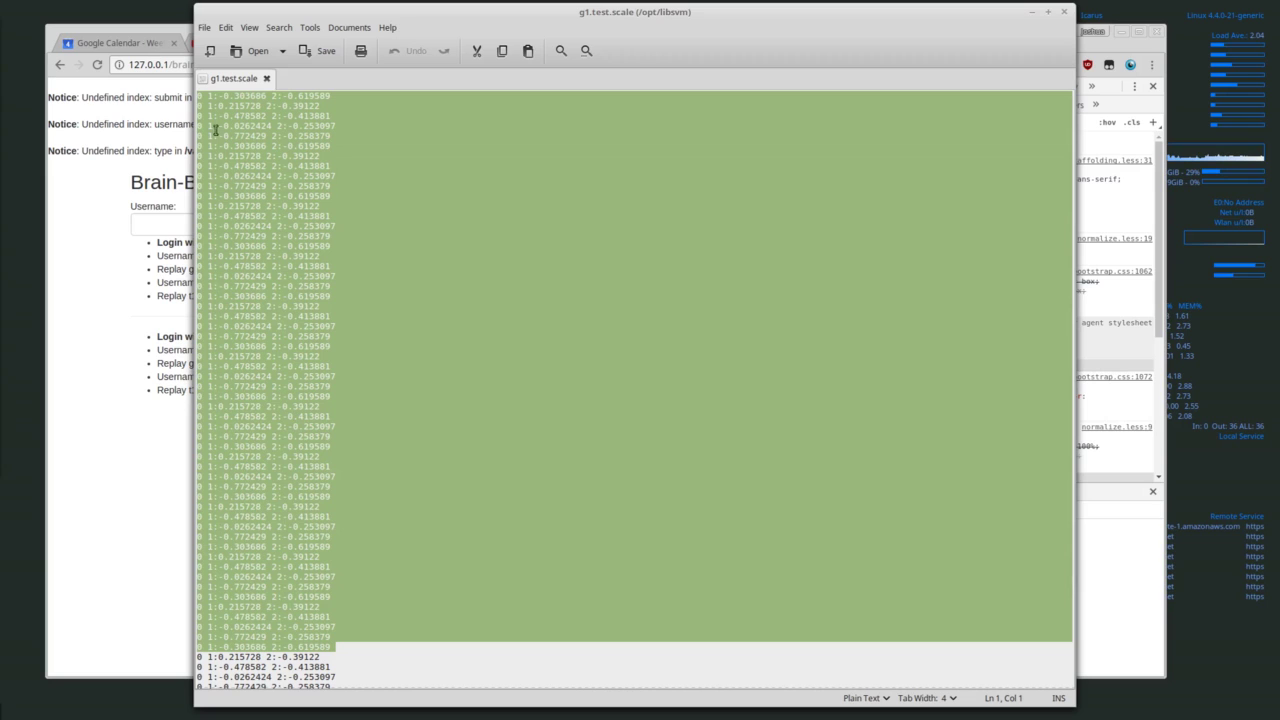
click(392, 228)
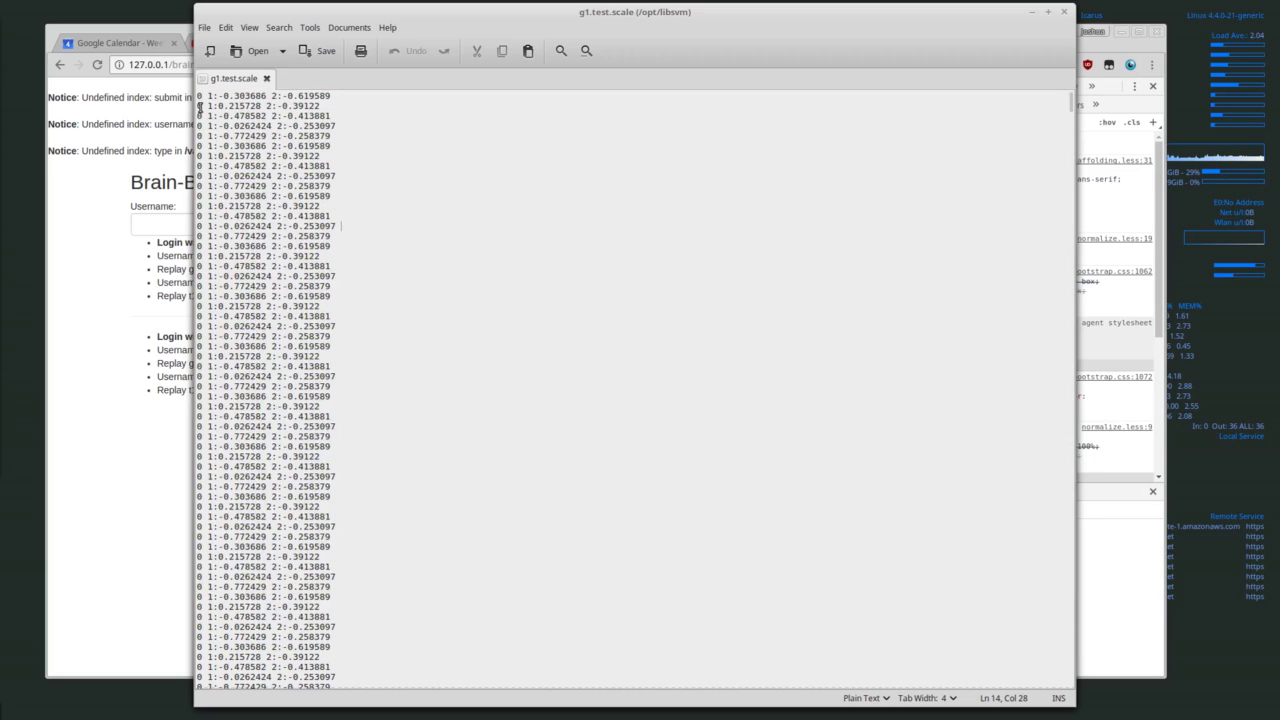
drag(198, 105, 337, 103)
drag(346, 369, 163, 114)
click(1064, 13)
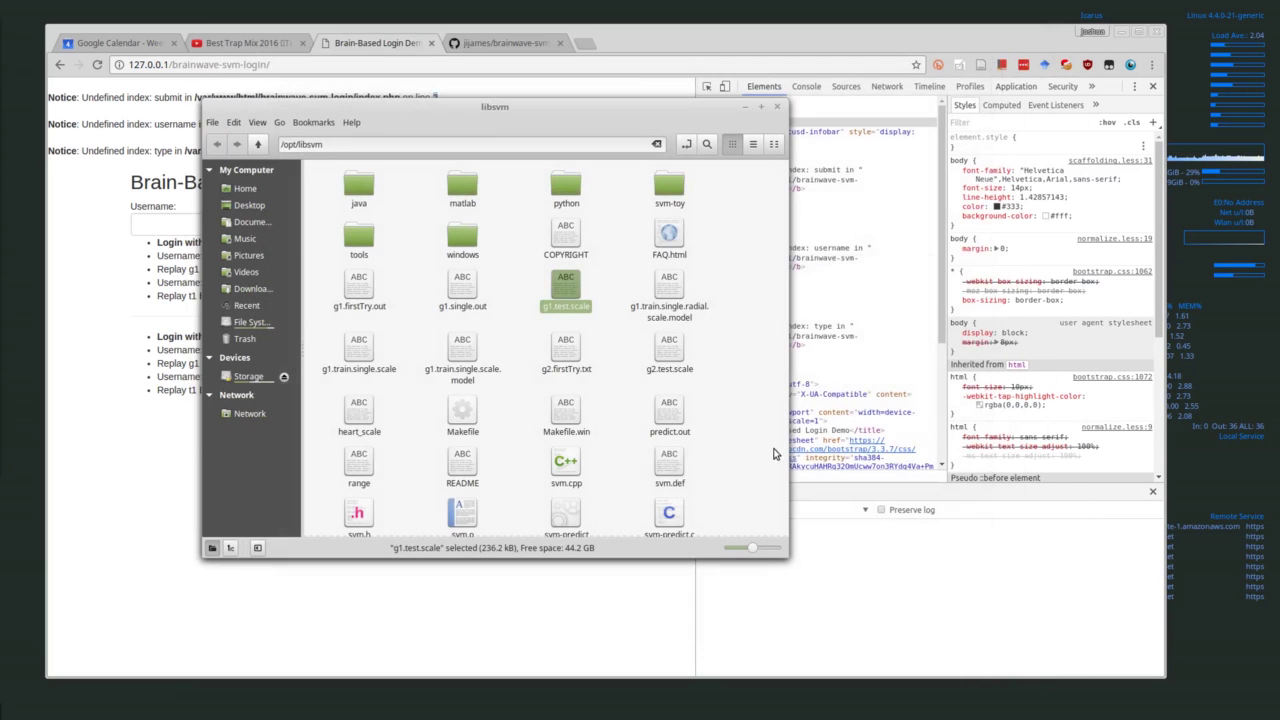
Raise the Brain-Based Login Demo page and highlight the t1 and g1 replay labels.
click(417, 350)
click(105, 488)
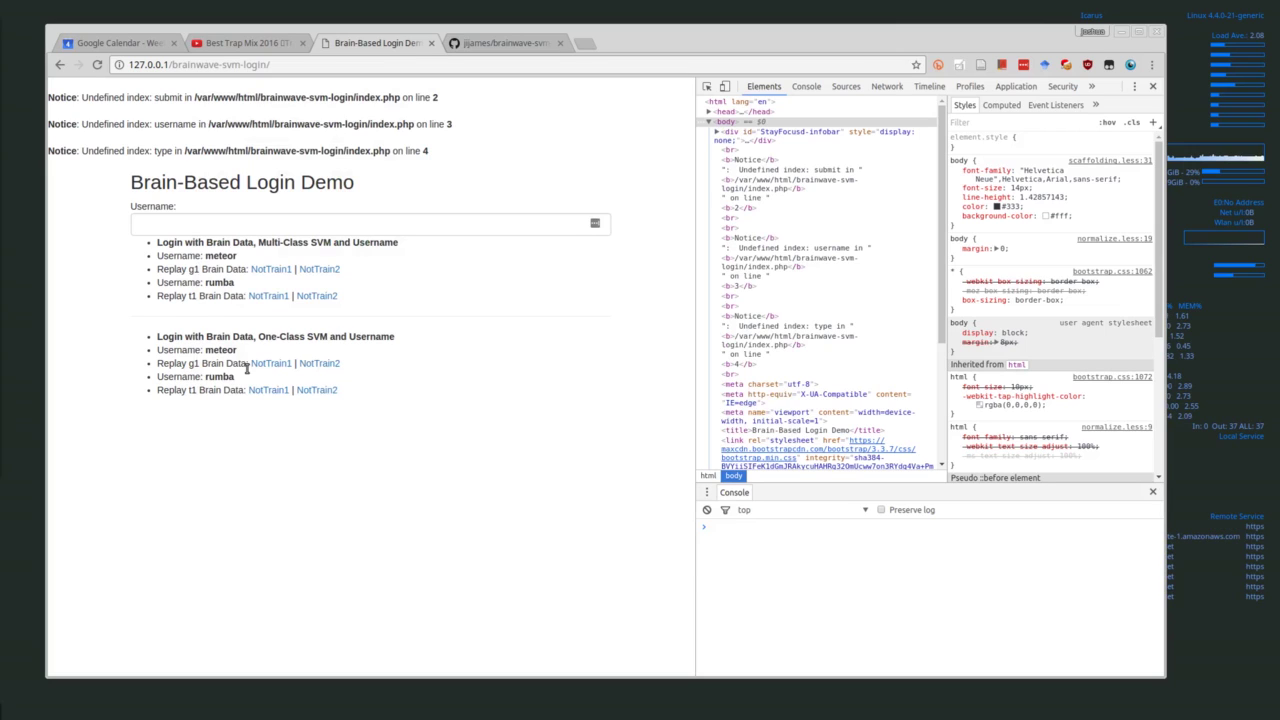
double_click(193, 297)
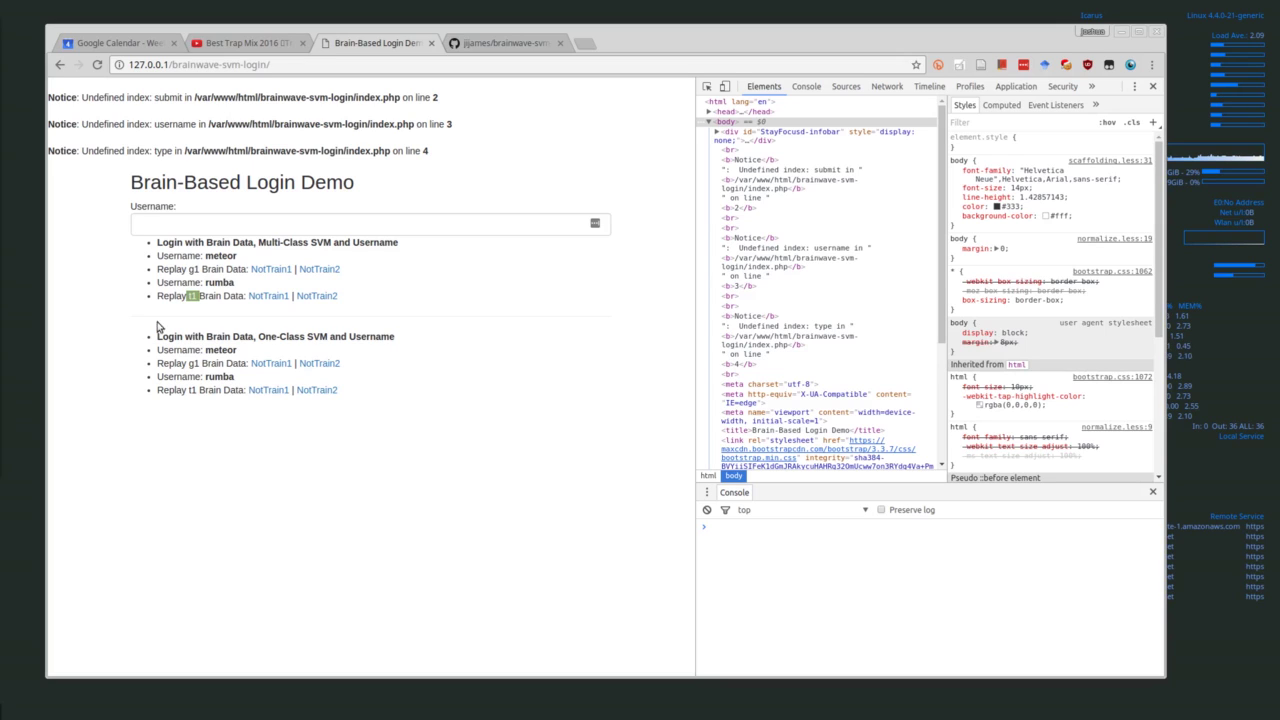
double_click(193, 269)
Highlight the one-class t1 and g1 labels, then click the t1 NotTrain1 link.
double_click(190, 296)
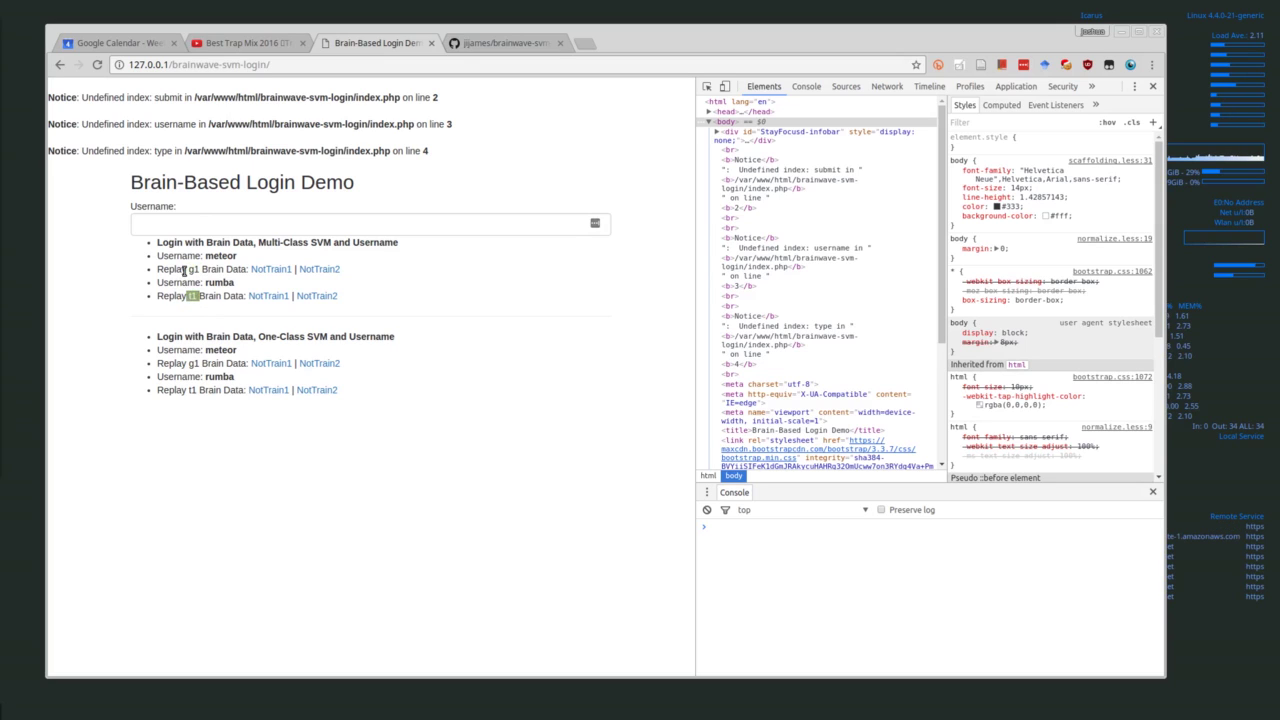
double_click(192, 269)
click(251, 296)
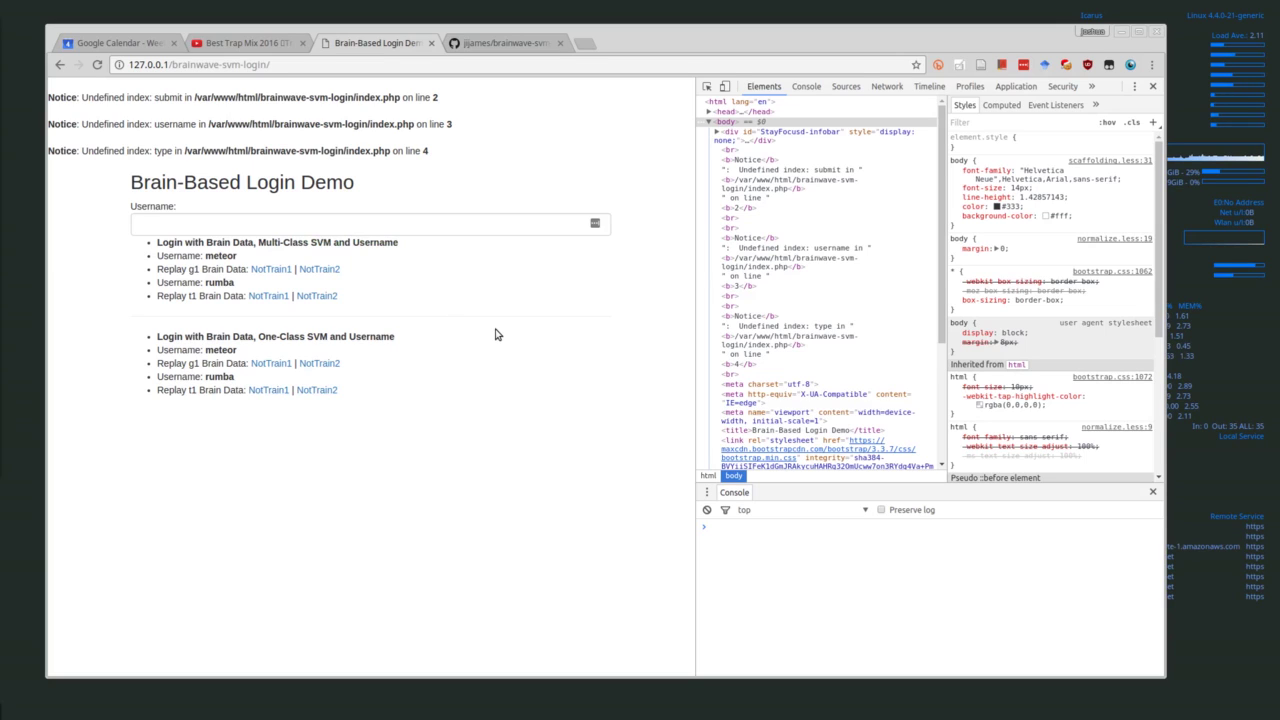
Enter meteor, the first listed user, into the Username field.
click(156, 225)
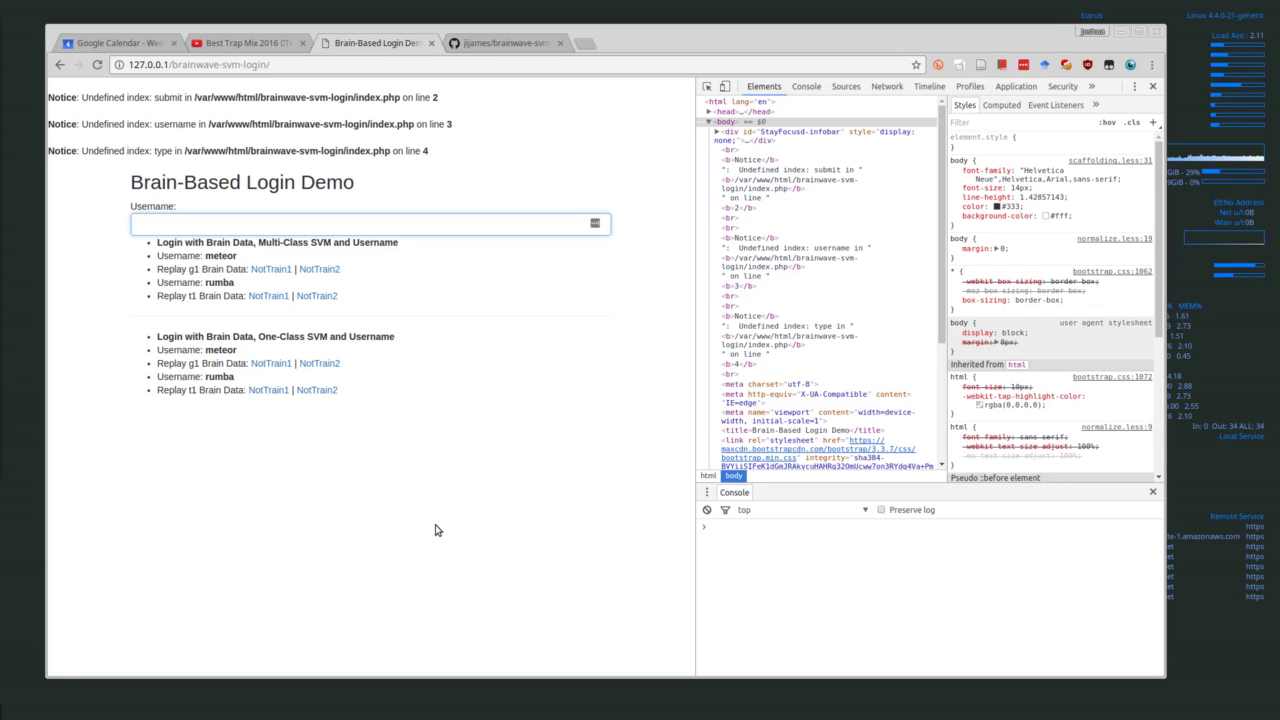
drag(205, 256, 237, 256)
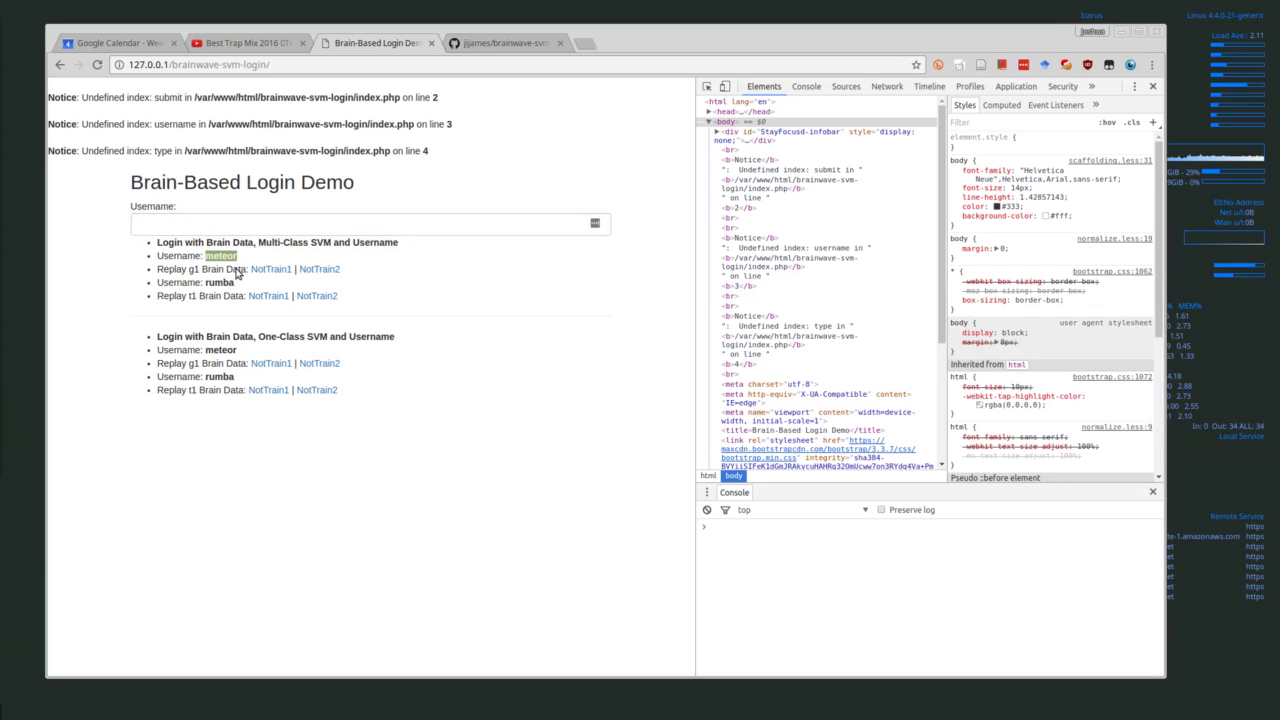
click(204, 226)
text(meteor)
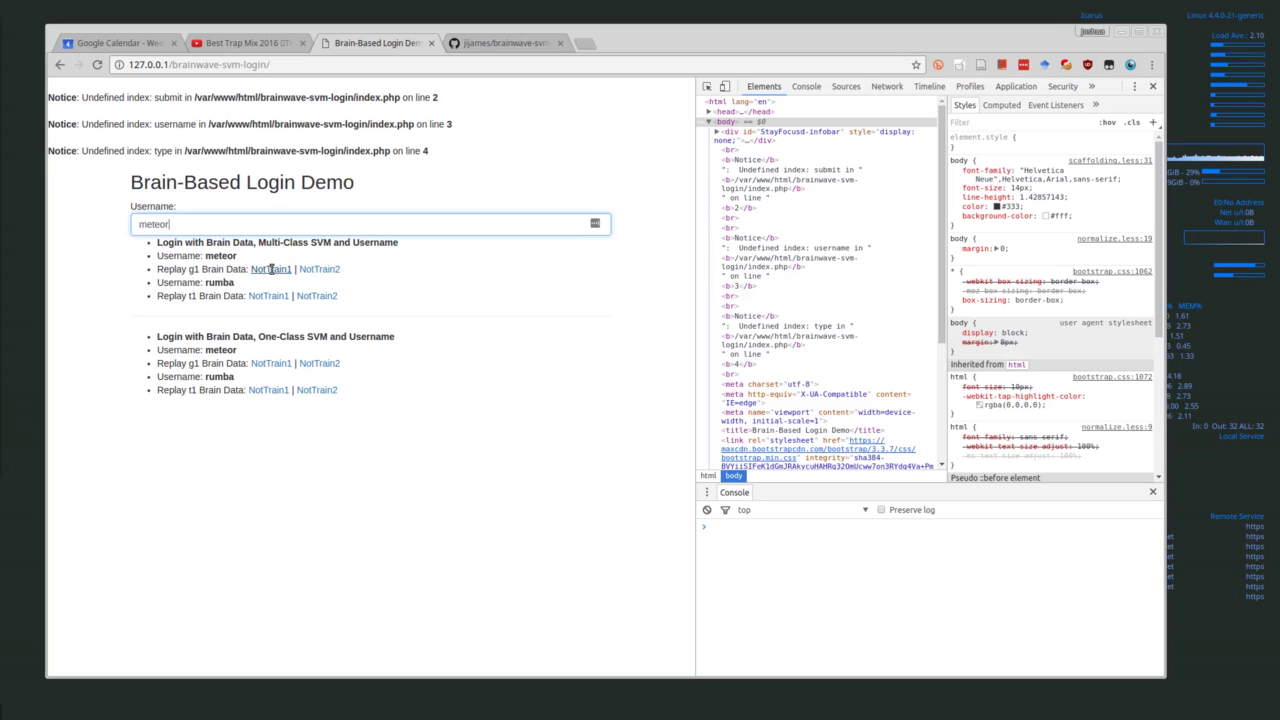
Submit meteor's NotTrain1 replay for multi-class login and highlight the Success message.
click(271, 269)
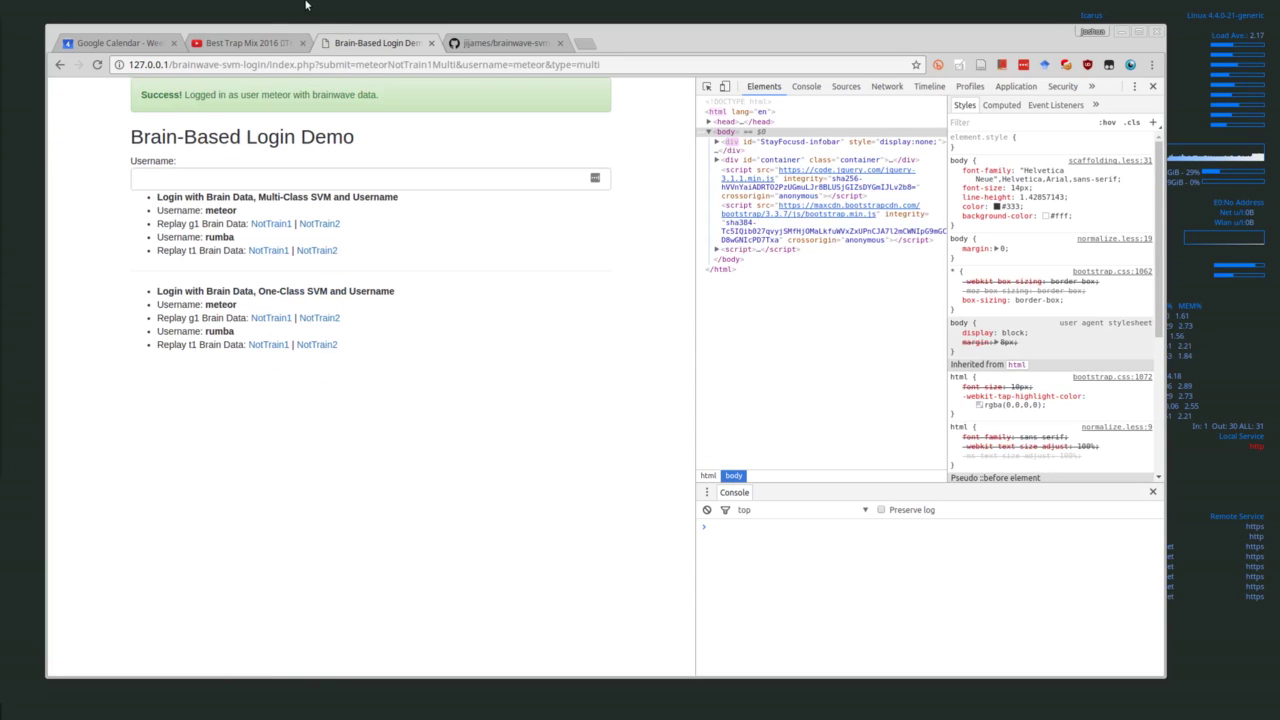
drag(211, 95, 404, 100)
click(405, 106)
Highlight meteor and the Replay g1 label, then refocus the Username field.
drag(212, 211, 263, 209)
click(249, 210)
drag(251, 224, 236, 224)
click(186, 184)
click(190, 189)
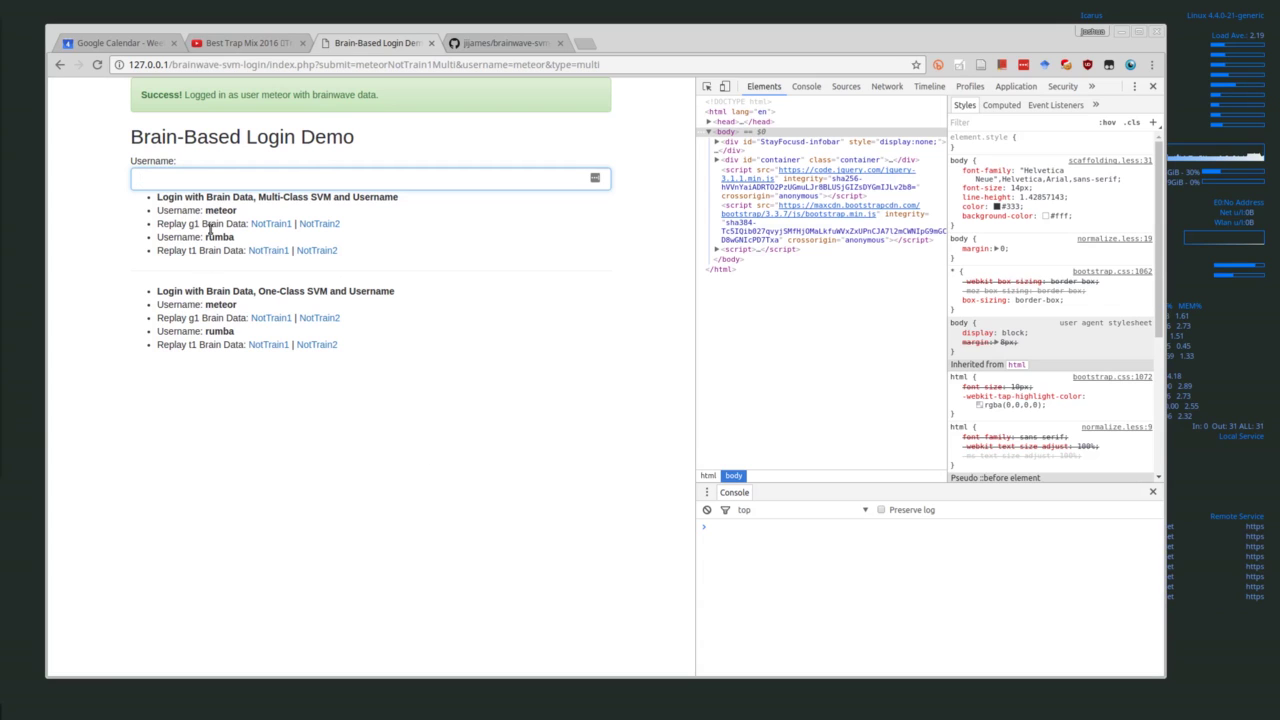
Enter rumba as username and submit meteor's NotTrain2 replay for multi-class login.
text(rj.b)
key(BackSpace)
key(BackSpace)
key(BackSpace)
text(umba)
click(319, 224)
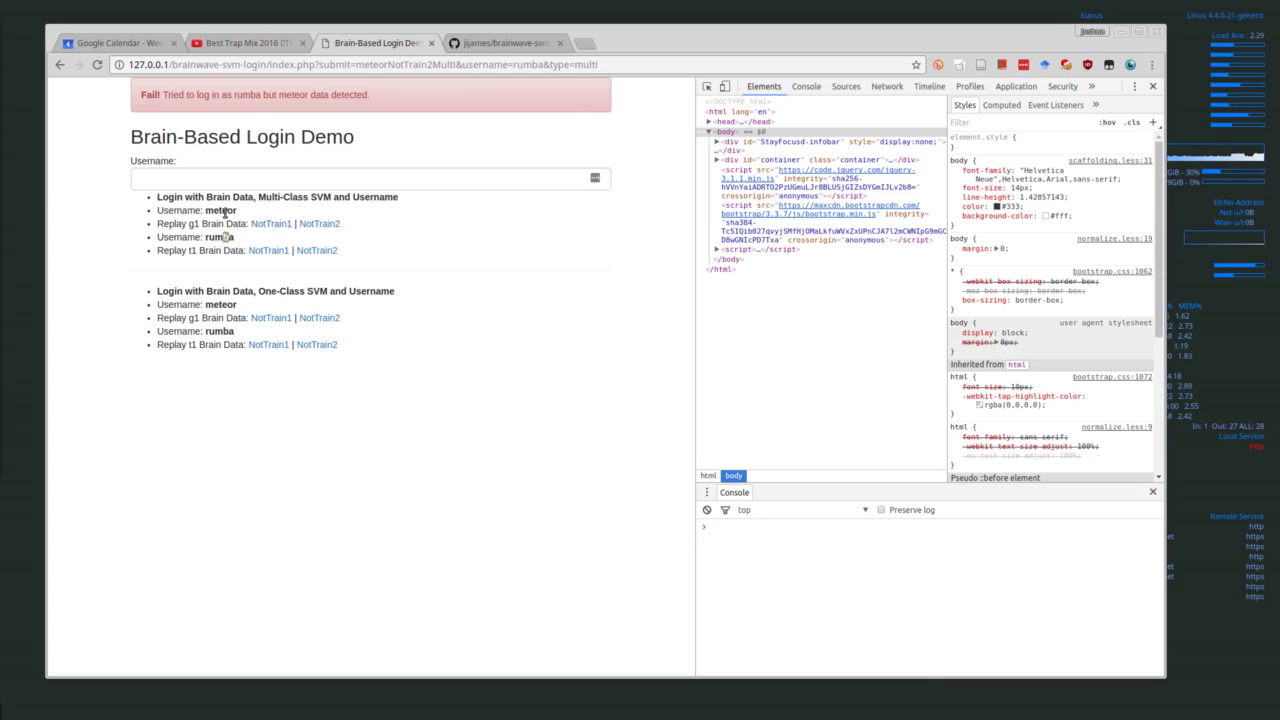
drag(342, 225, 296, 226)
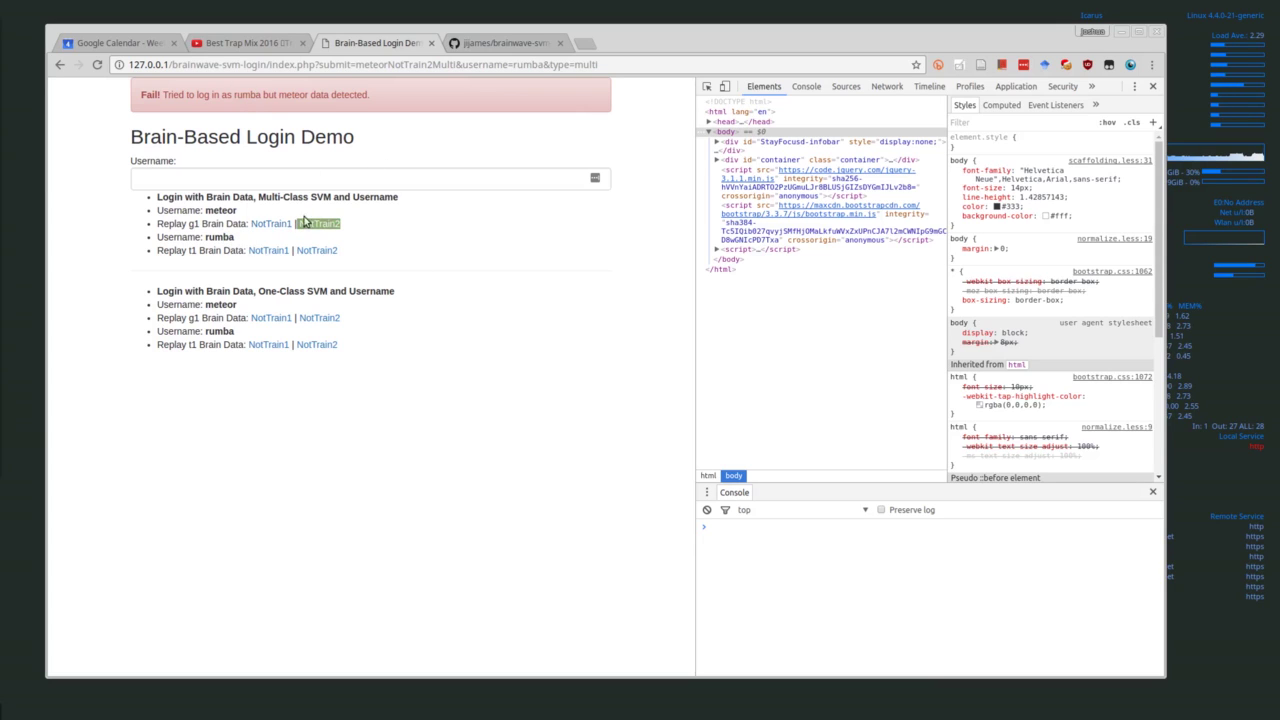
click(410, 238)
drag(238, 94, 334, 93)
click(529, 253)
drag(162, 197, 400, 198)
click(409, 225)
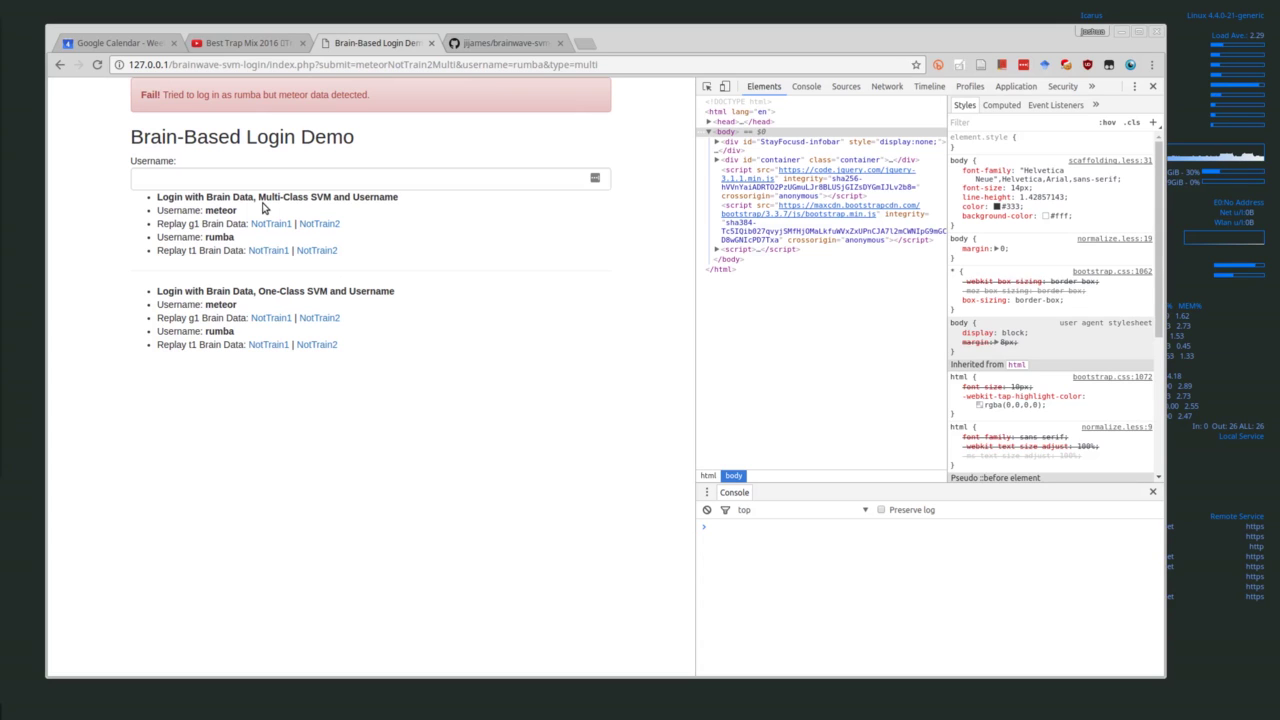
drag(258, 291, 375, 291)
click(400, 411)
drag(258, 291, 305, 292)
drag(205, 305, 241, 305)
drag(205, 331, 236, 331)
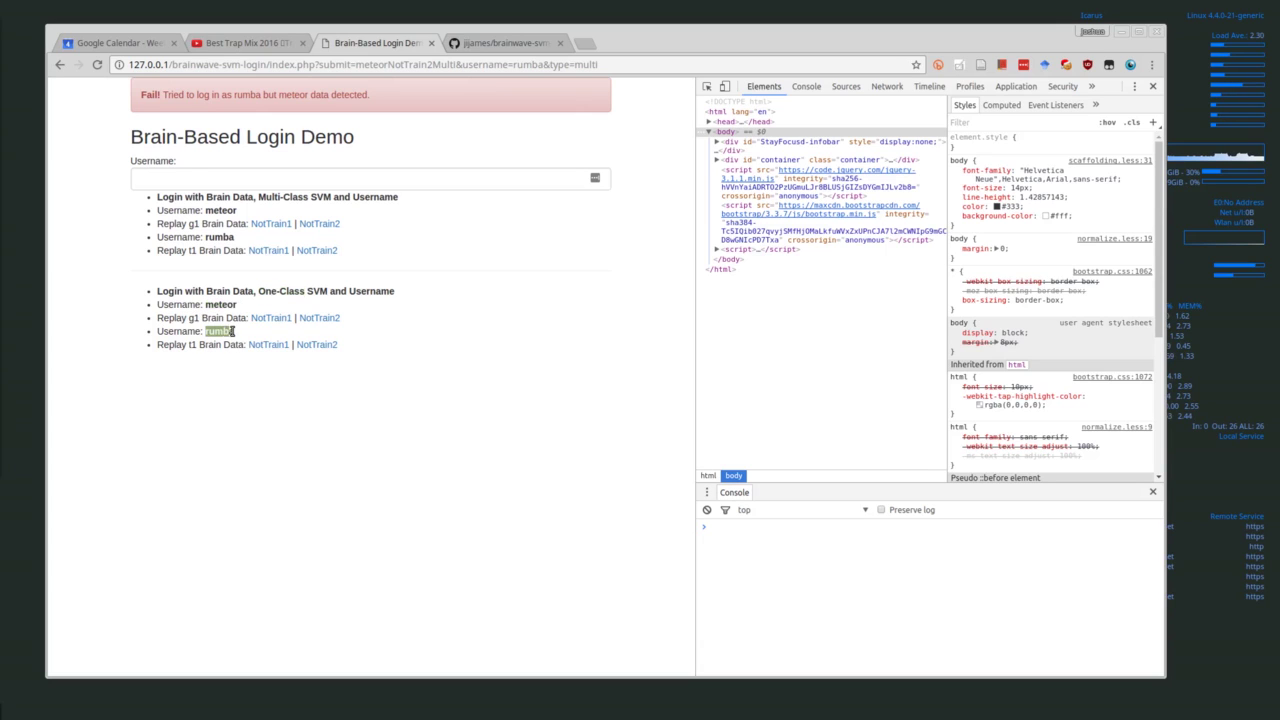
click(254, 411)
drag(213, 304, 240, 304)
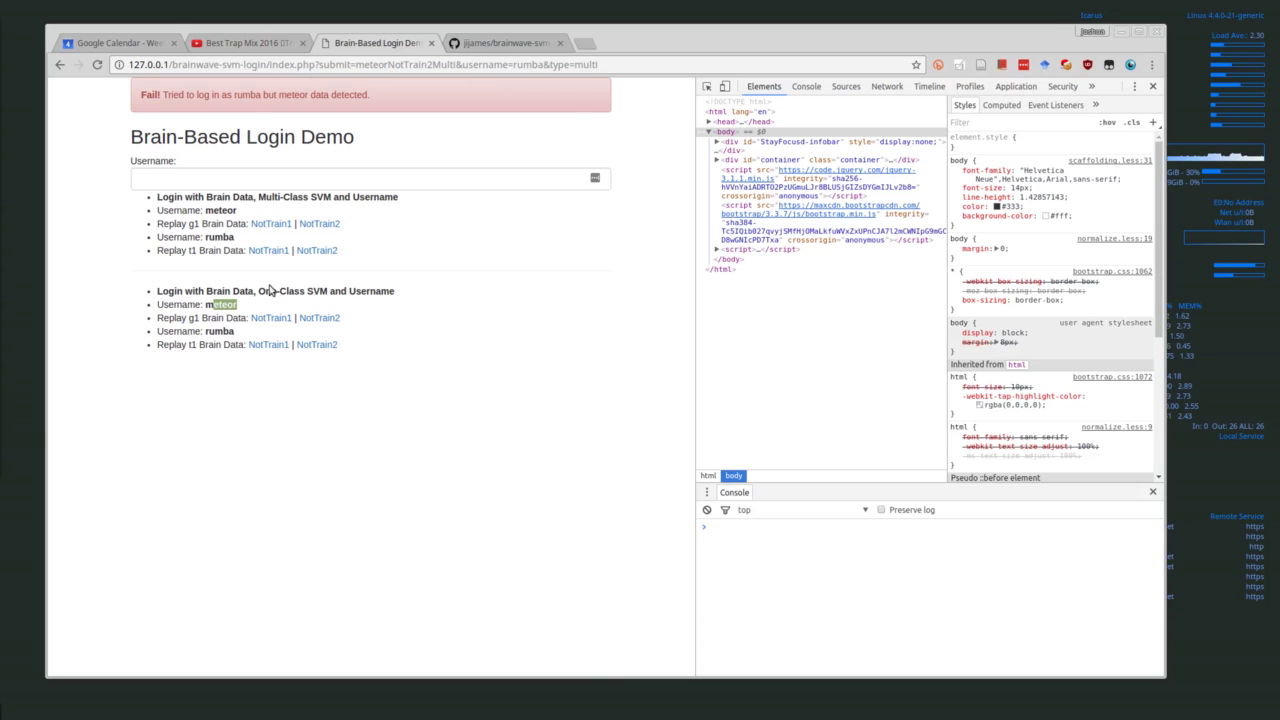
Enter meteor in the Username field.
click(373, 306)
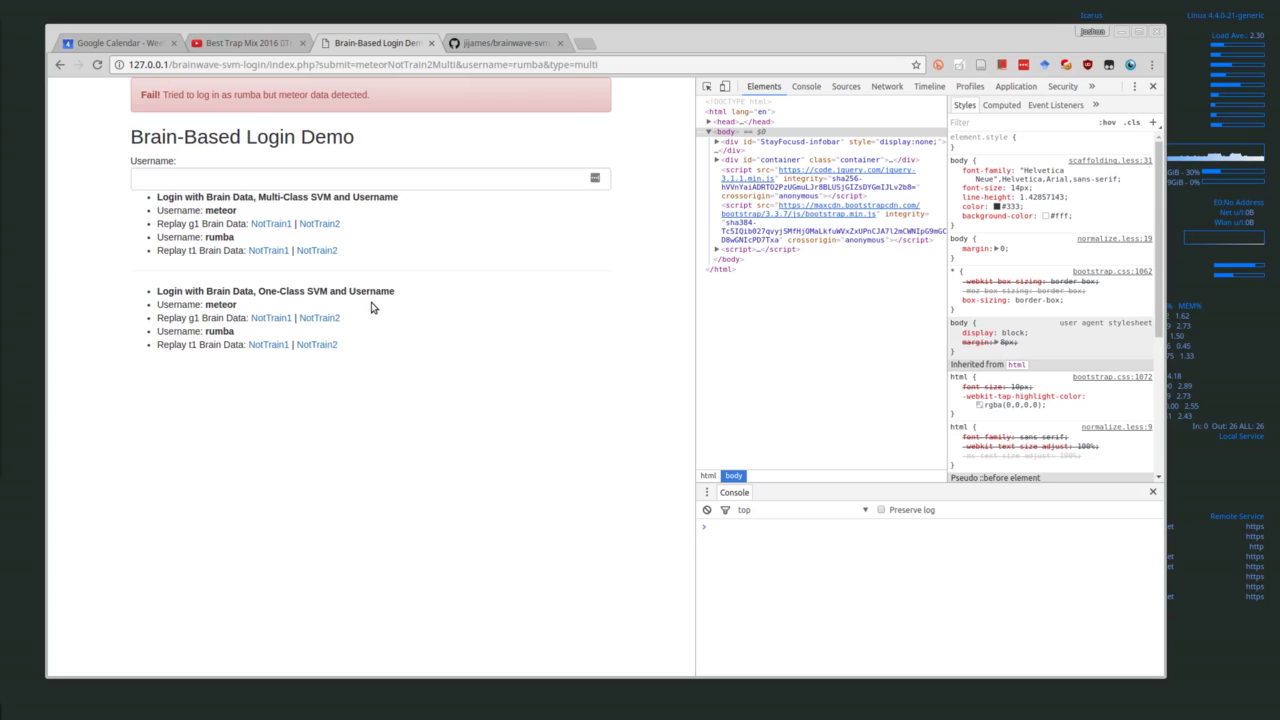
click(218, 184)
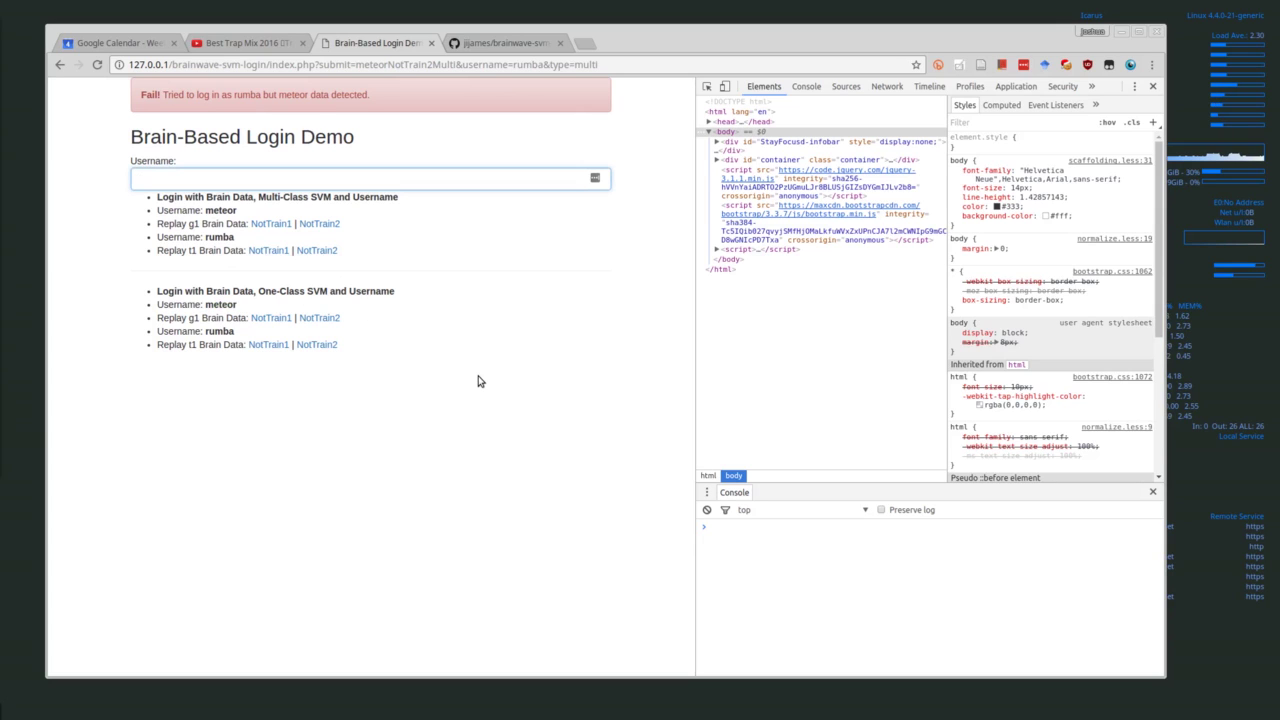
text(meteor)
click(478, 381)
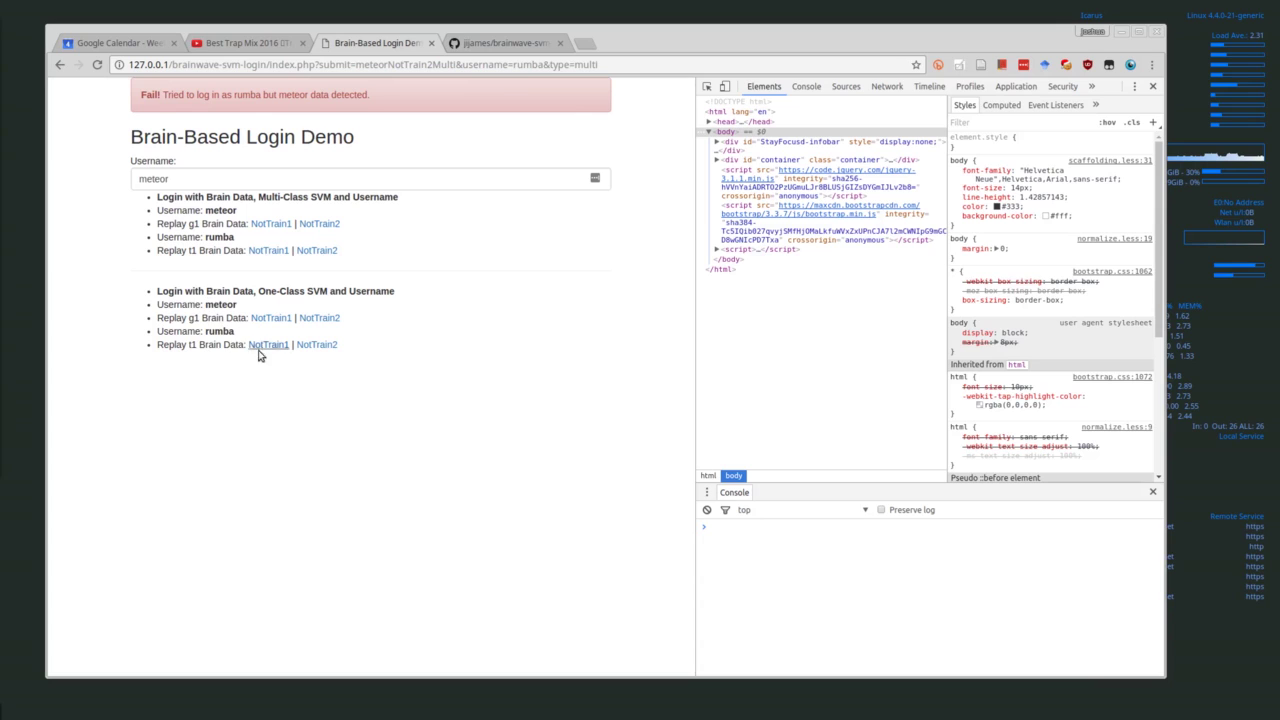
Compare meteor and rumba in the one-class list, then submit rumba's NotTrain1 one-class replay.
double_click(214, 331)
drag(204, 306, 237, 310)
click(274, 370)
drag(196, 179, 66, 172)
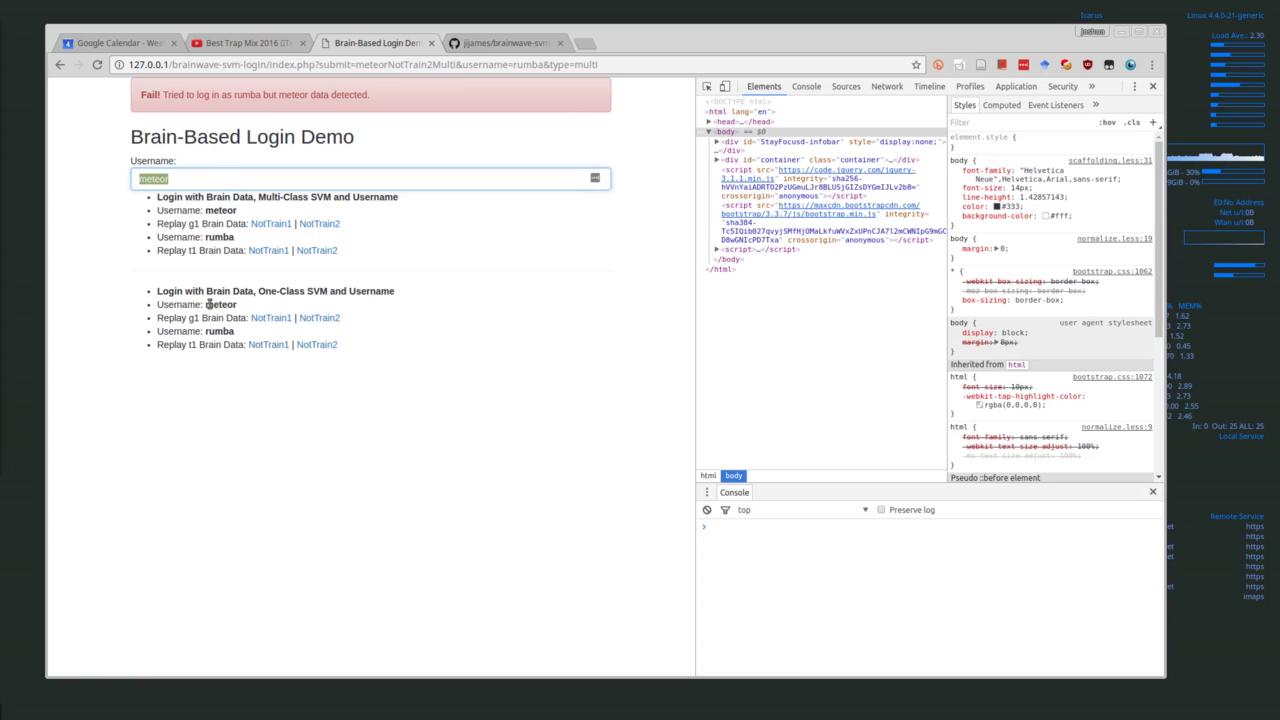
drag(211, 304, 238, 304)
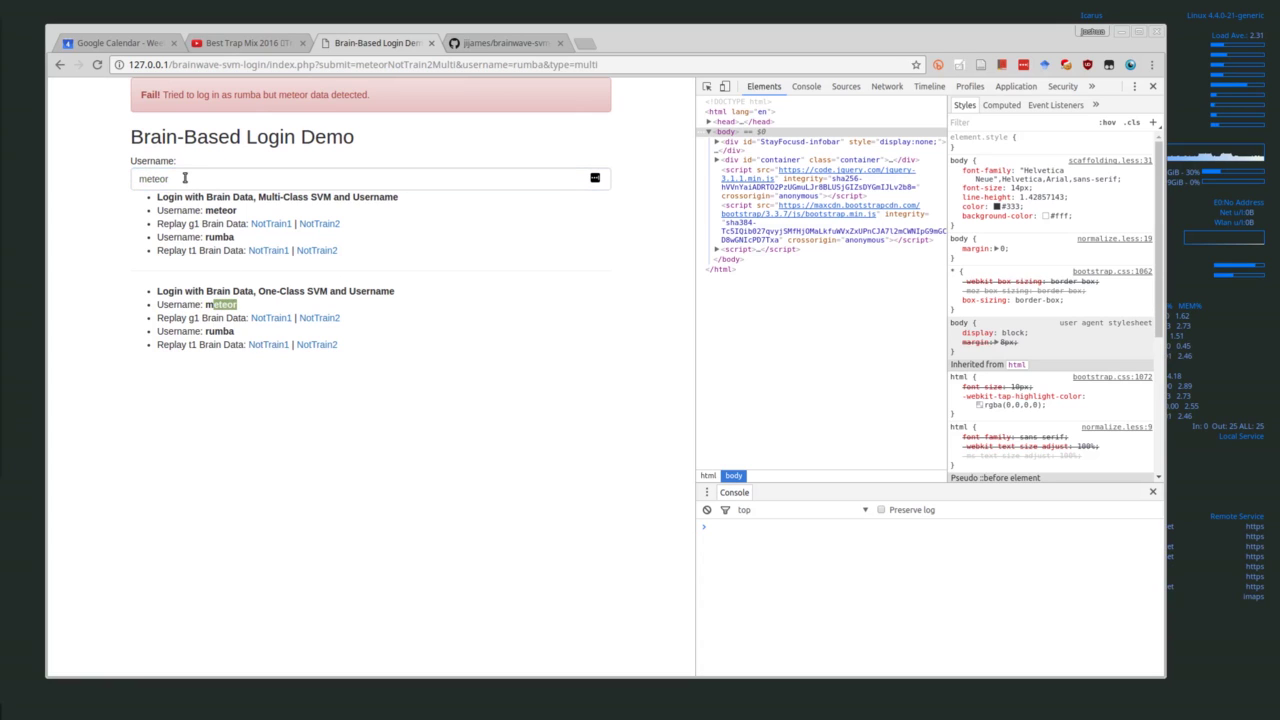
drag(184, 177, 117, 180)
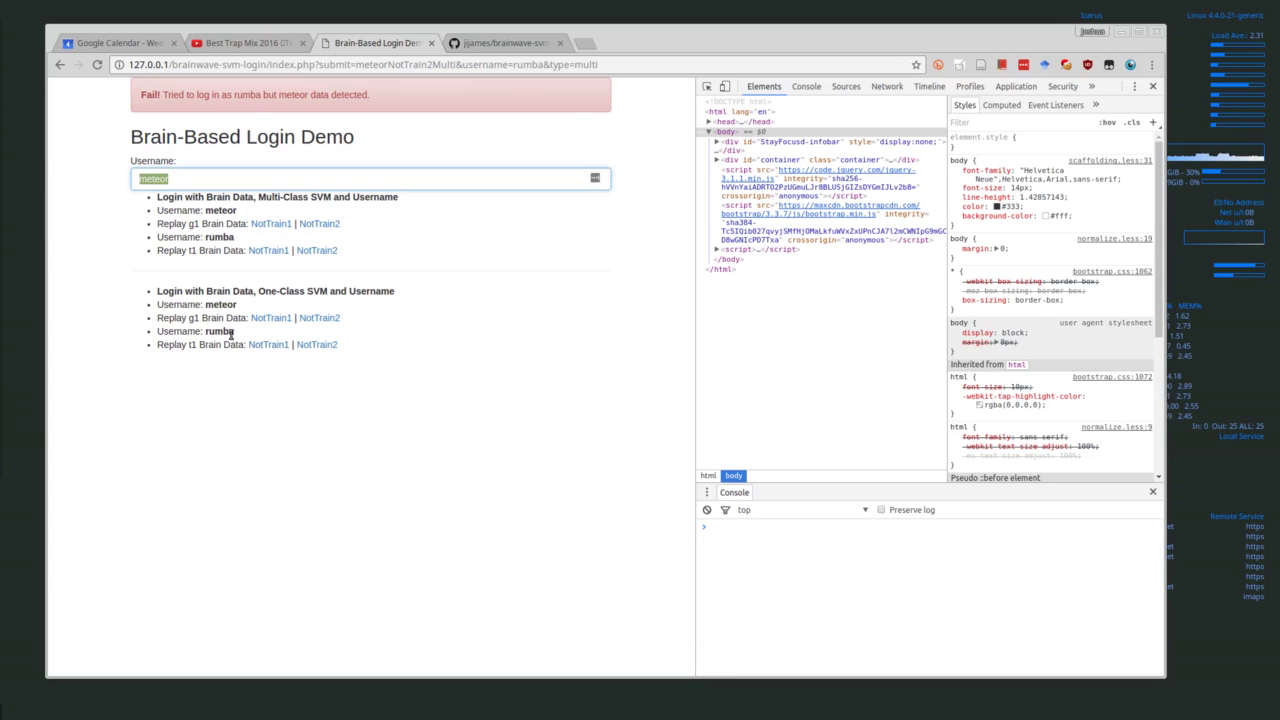
drag(204, 330, 235, 331)
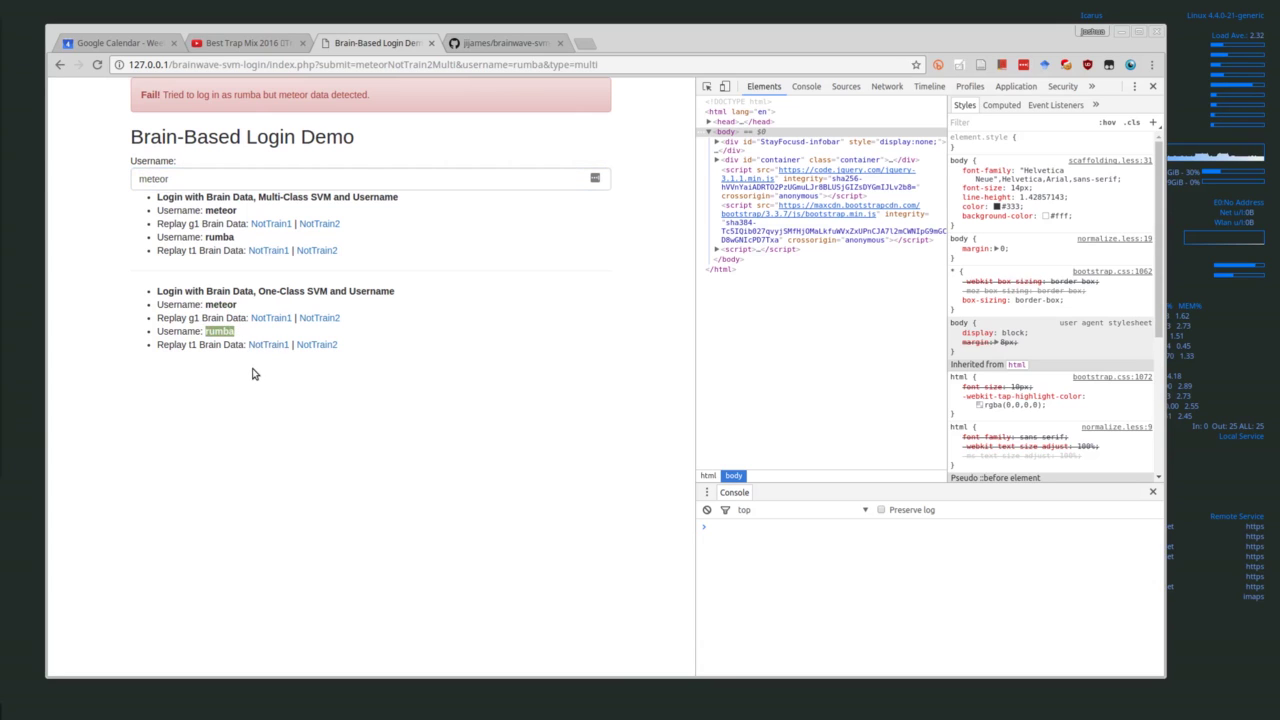
double_click(183, 180)
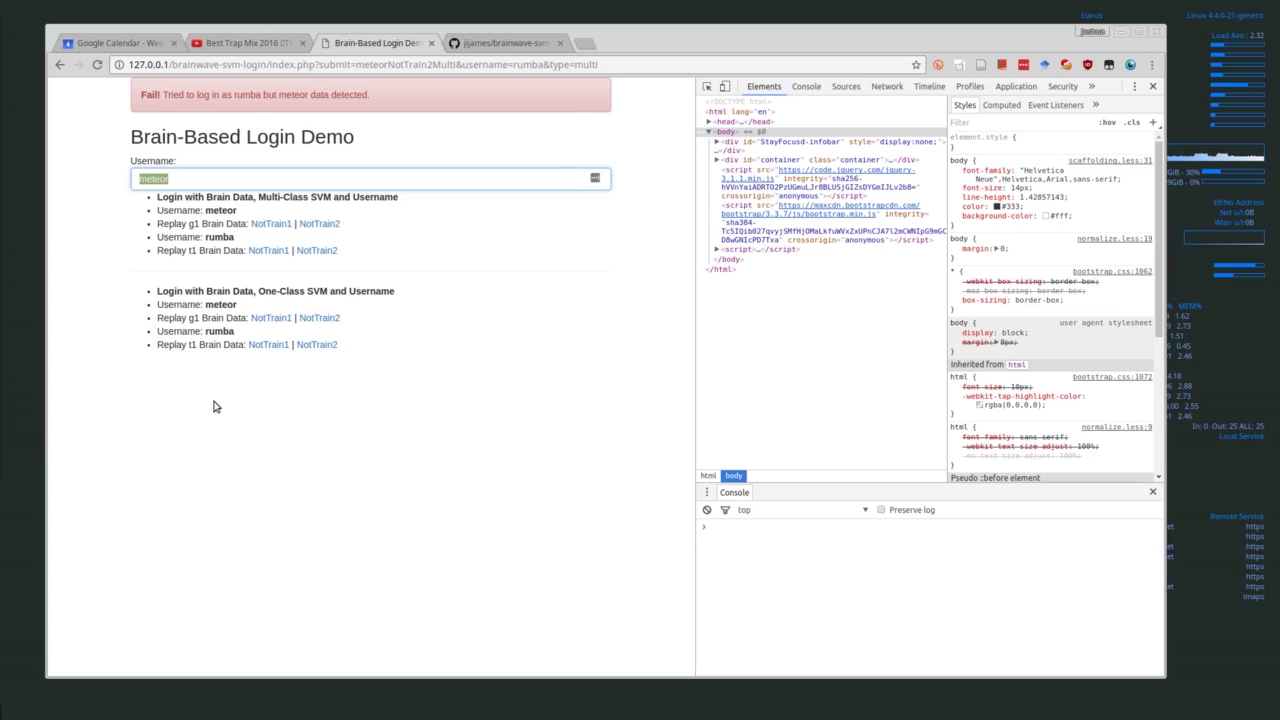
click(265, 344)
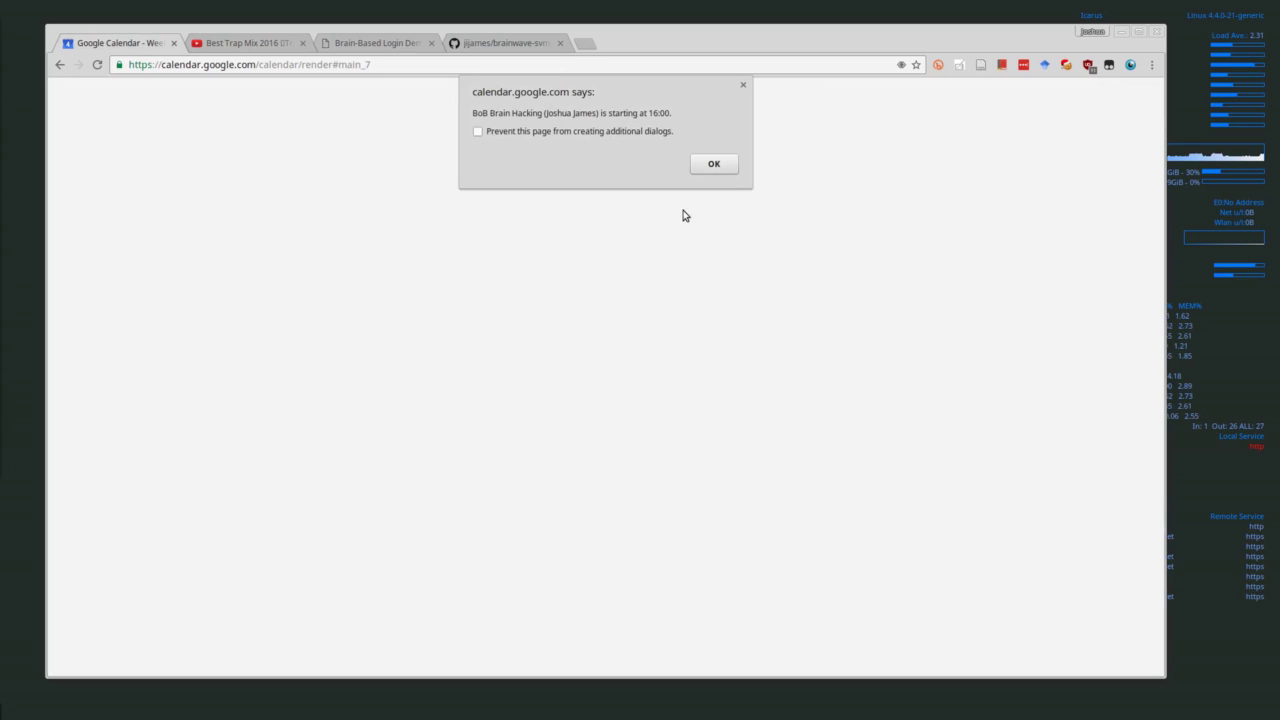
Dismiss the BoB Brain Hacking reminder and go back to the Brain-Based Login Demo tab.
click(714, 161)
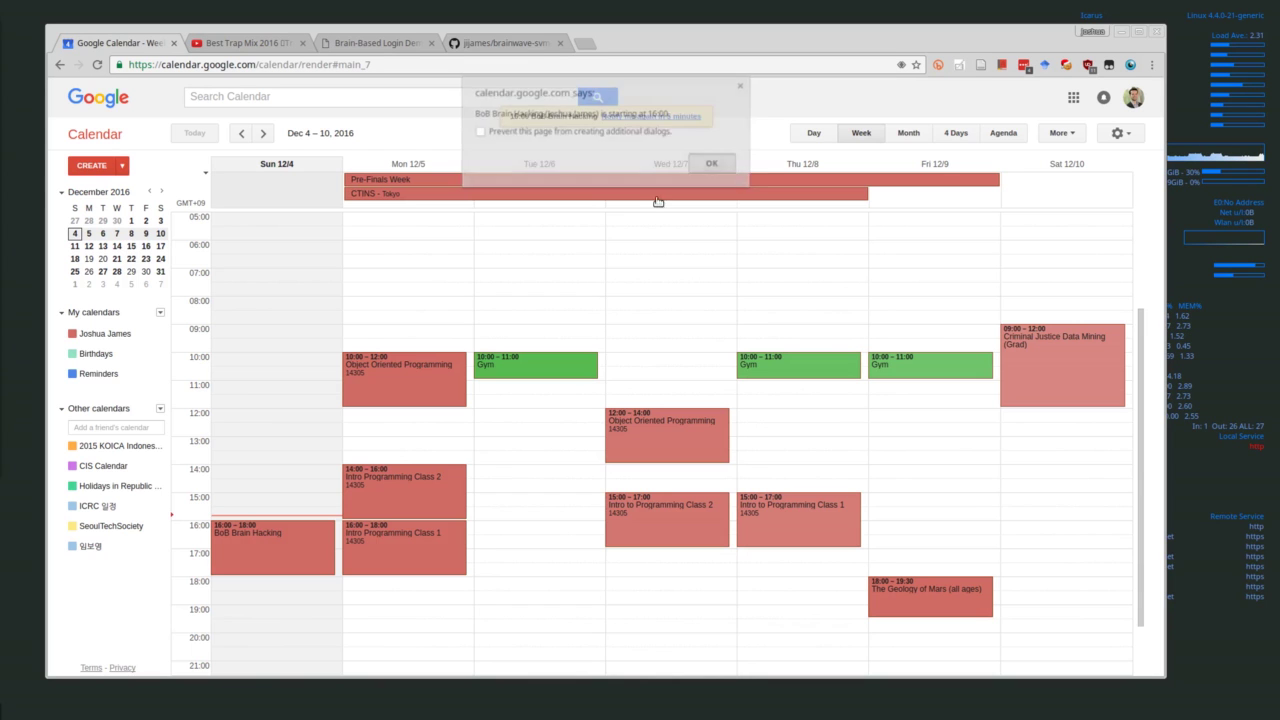
click(375, 44)
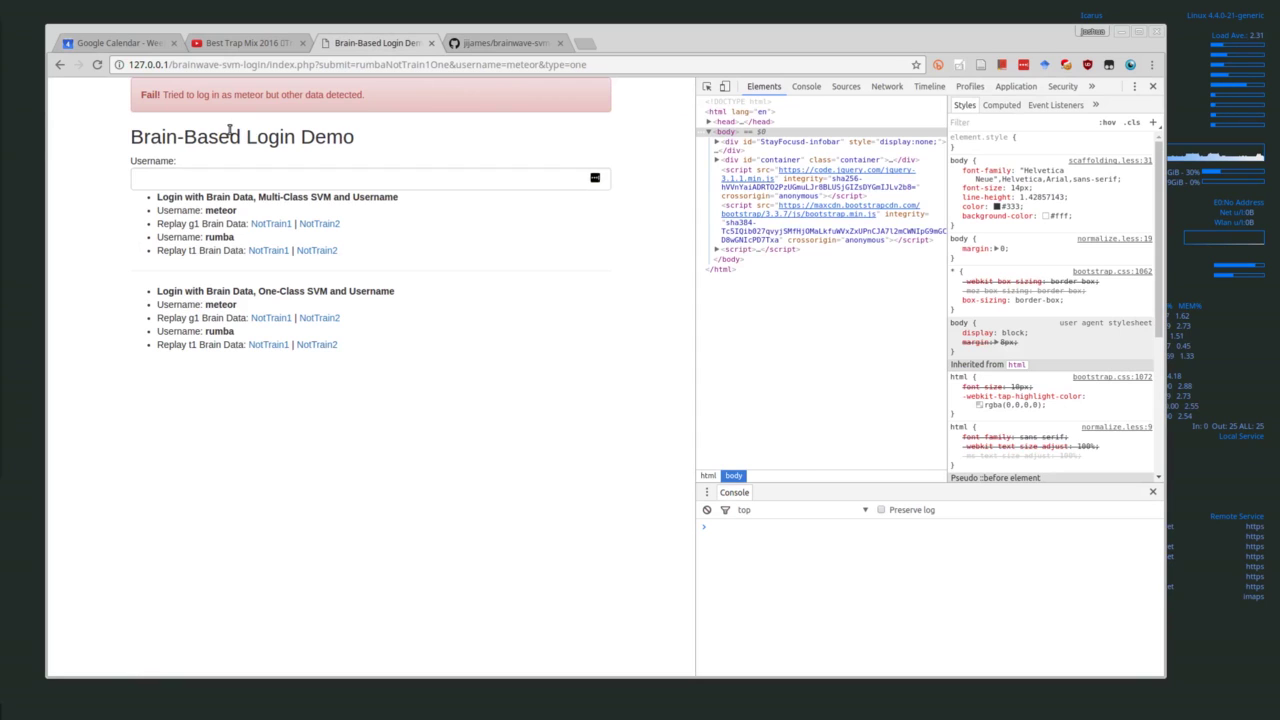
drag(227, 94, 369, 94)
click(345, 318)
drag(254, 290, 343, 290)
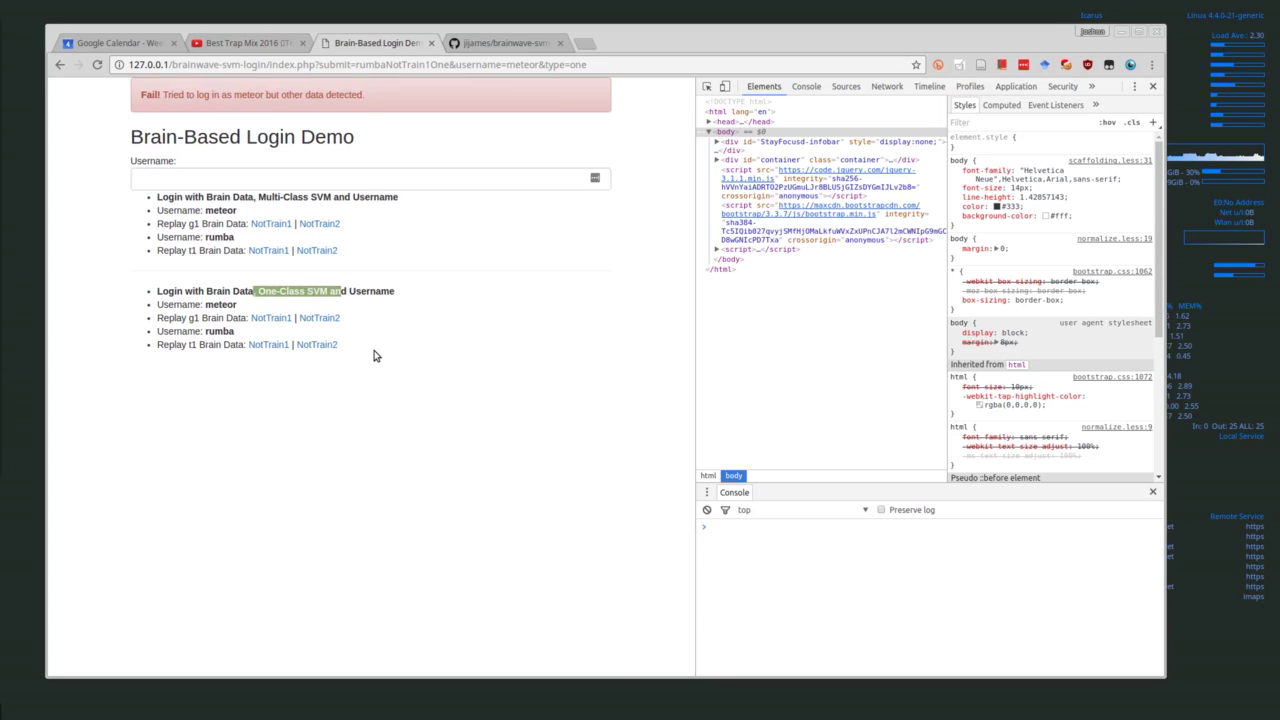
click(340, 385)
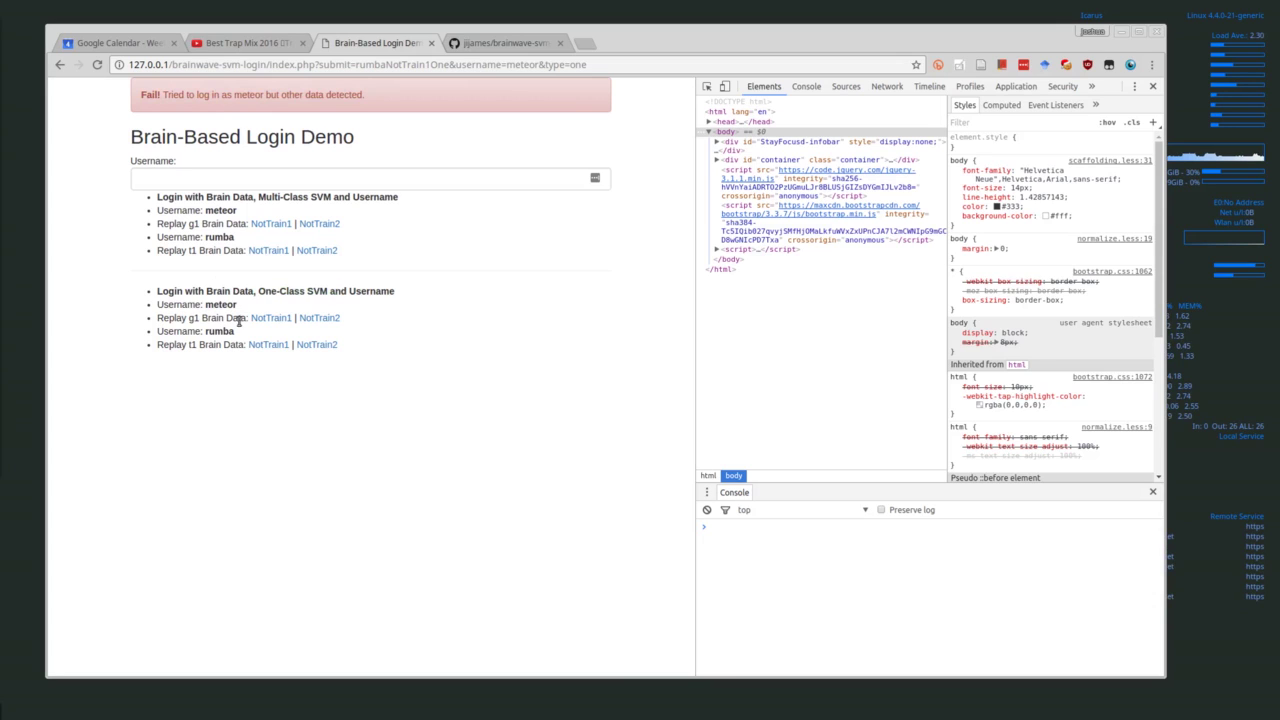